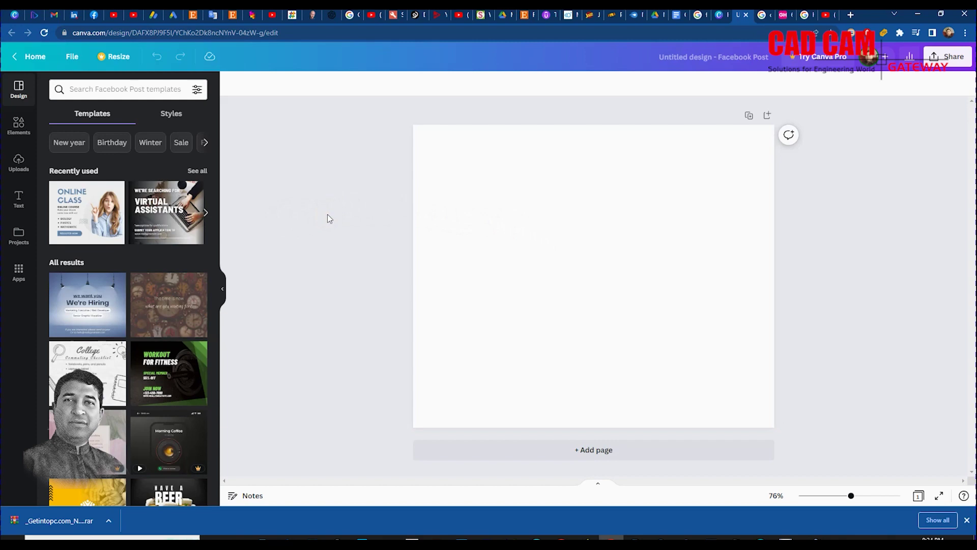
Step: Look through the Facebook Post template results for a suitable ready-made design
scroll(87, 315, down, 7)
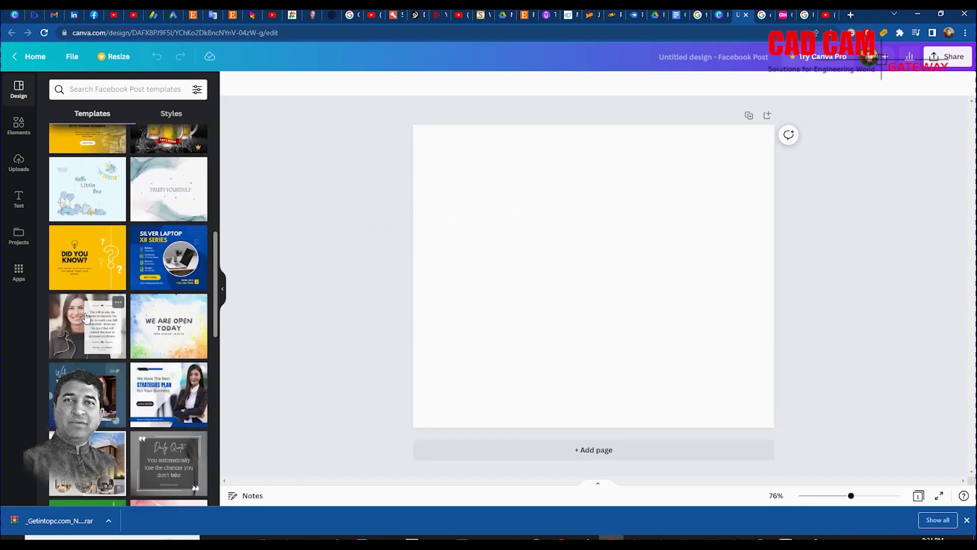
scroll(86, 316, down, 4)
scroll(87, 316, down, 1)
scroll(87, 316, down, 3)
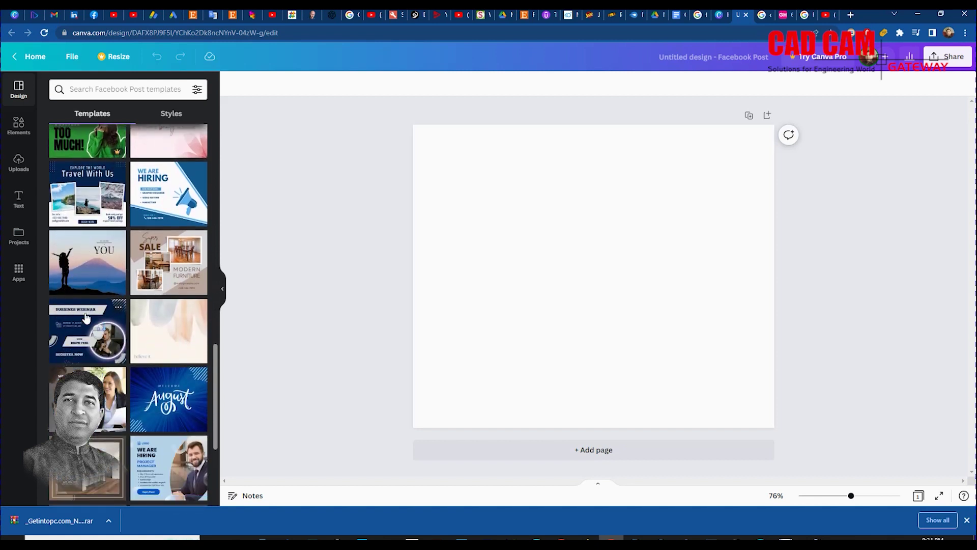
scroll(87, 316, up, 1)
scroll(86, 316, down, 2)
scroll(87, 316, up, 3)
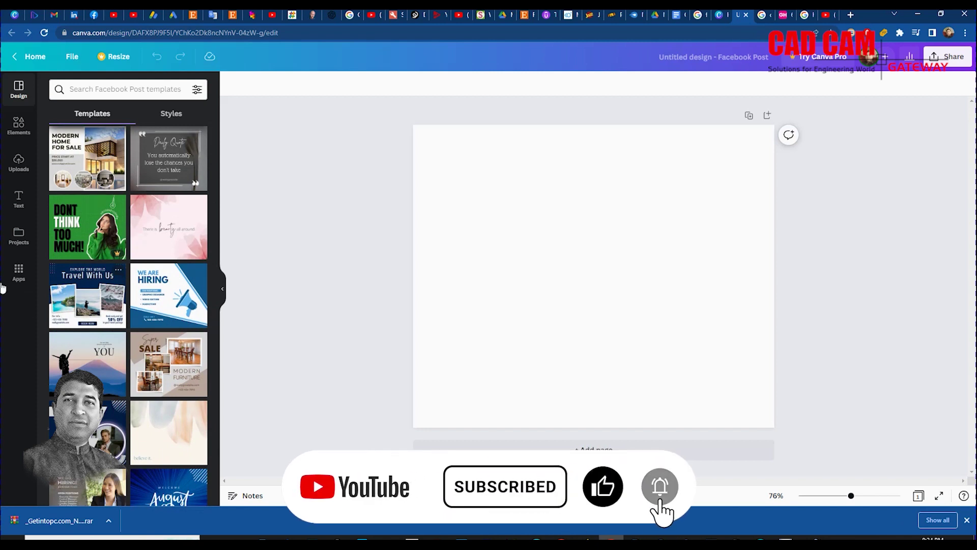
scroll(103, 222, up, 1)
scroll(103, 222, up, 1)
scroll(113, 220, down, 10)
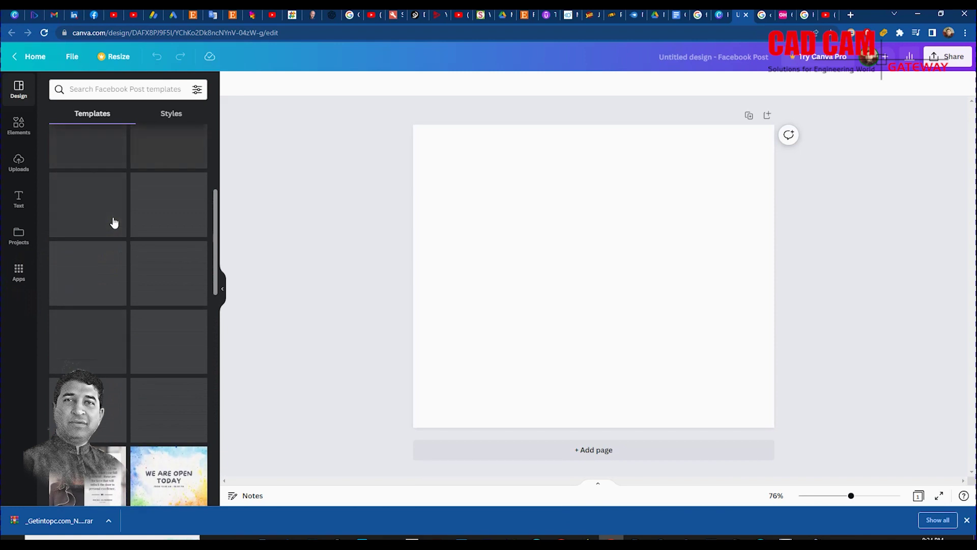
scroll(114, 223, down, 6)
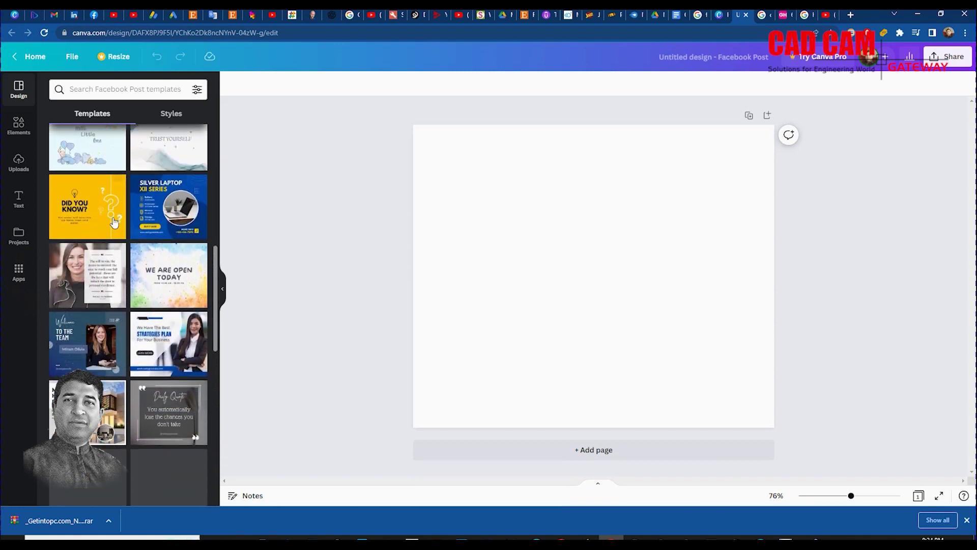
scroll(114, 223, down, 1)
scroll(117, 249, down, 3)
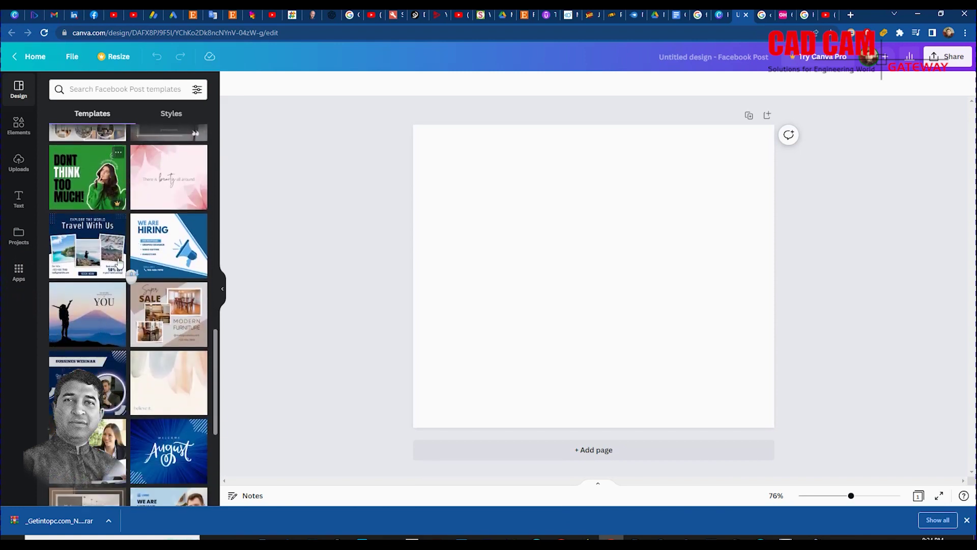
scroll(127, 300, down, 2)
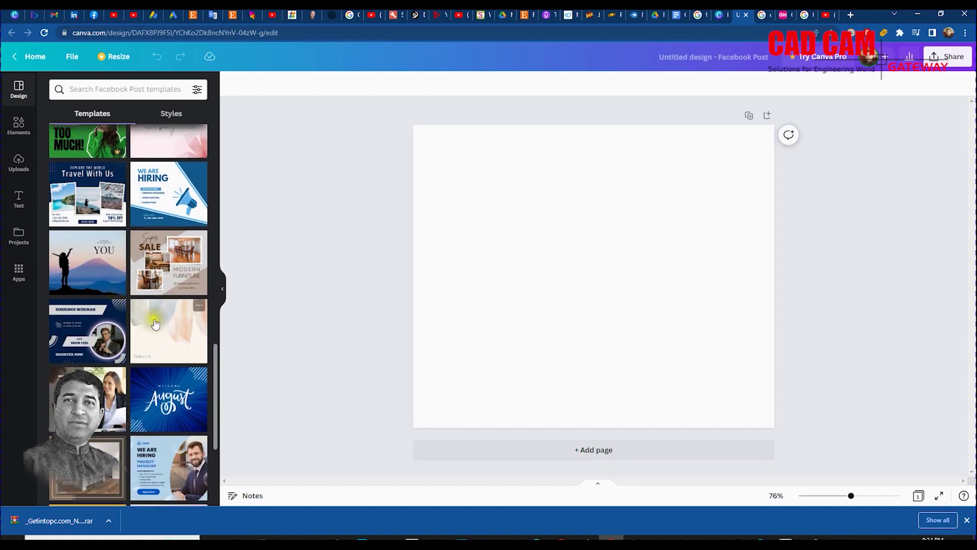
scroll(151, 328, down, 1)
scroll(151, 329, up, 2)
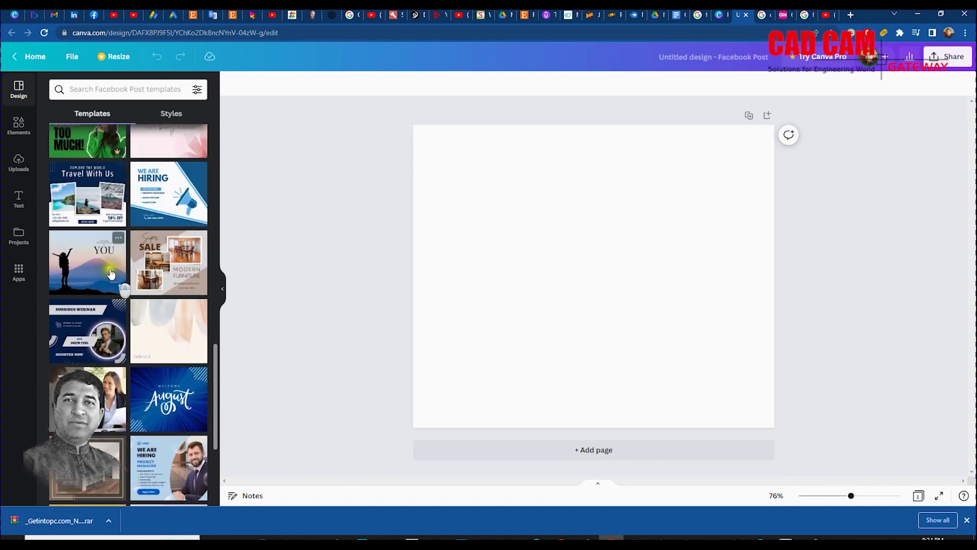
Step: Try the mountain silhouette "YOU" template and the floral "2 Corinthians 5:17" verse template on the page
click(92, 264)
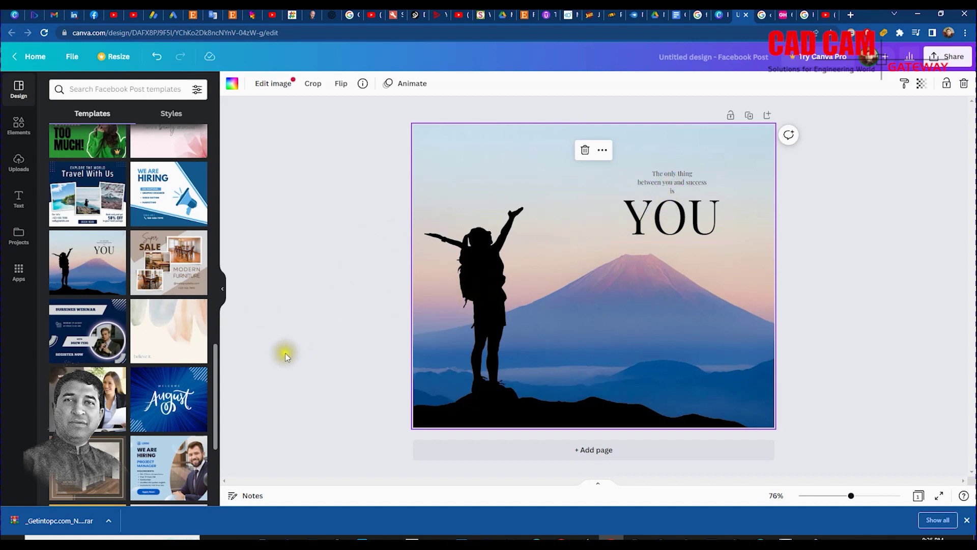
scroll(147, 413, down, 6)
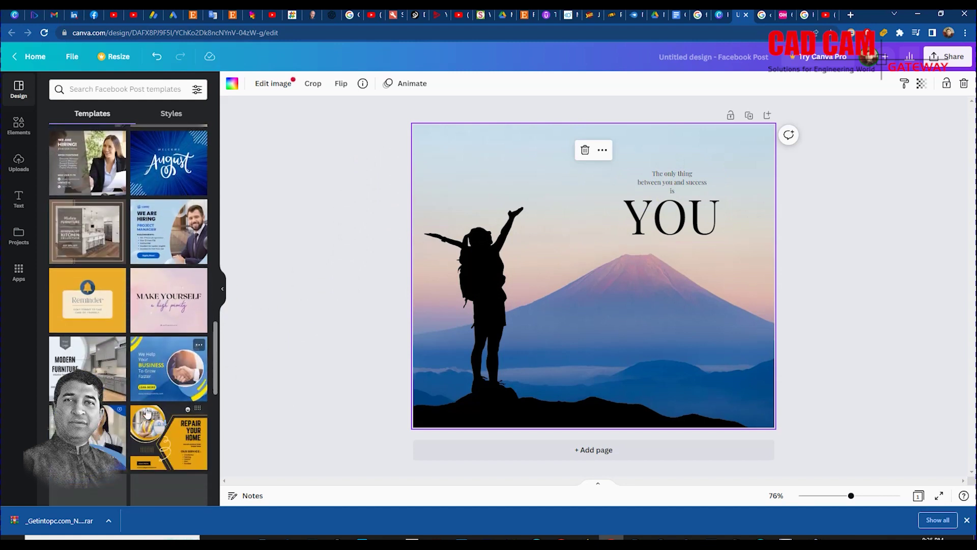
scroll(147, 412, down, 4)
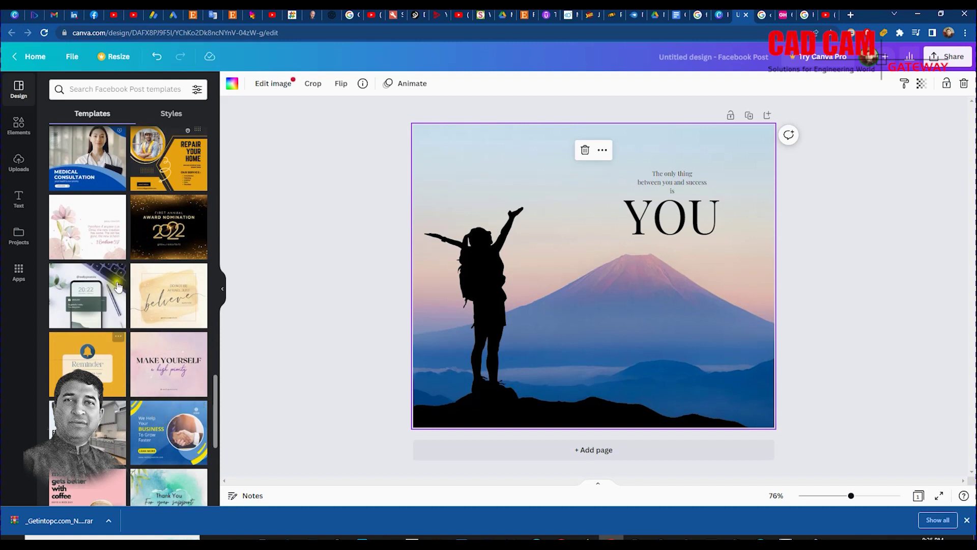
click(101, 246)
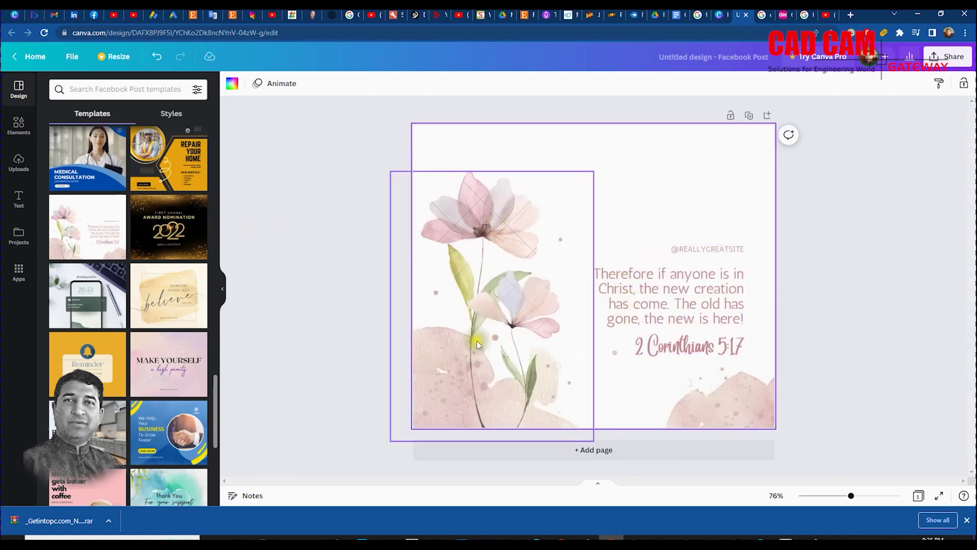
Step: Try the pink "morning gets better with coffee" template on the page
scroll(156, 384, down, 3)
scroll(157, 385, down, 1)
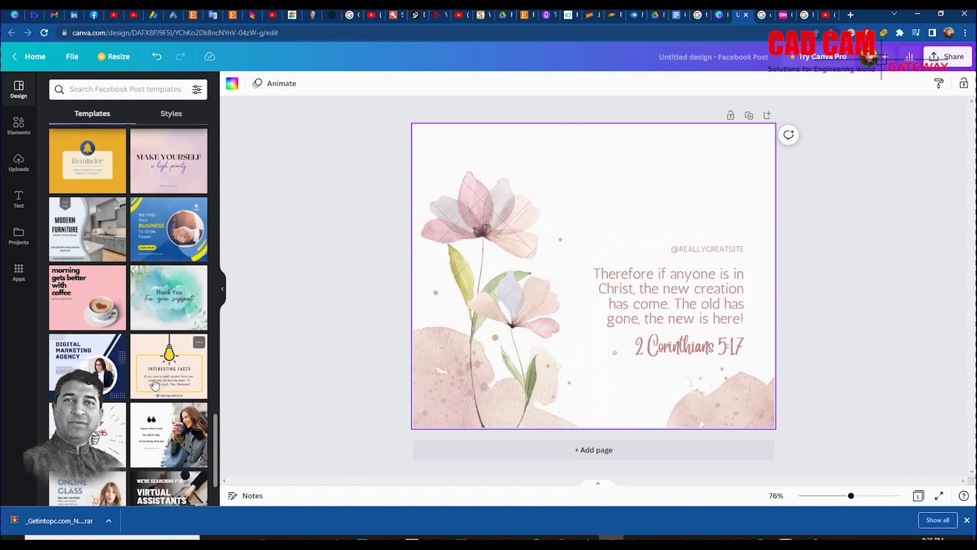
click(85, 296)
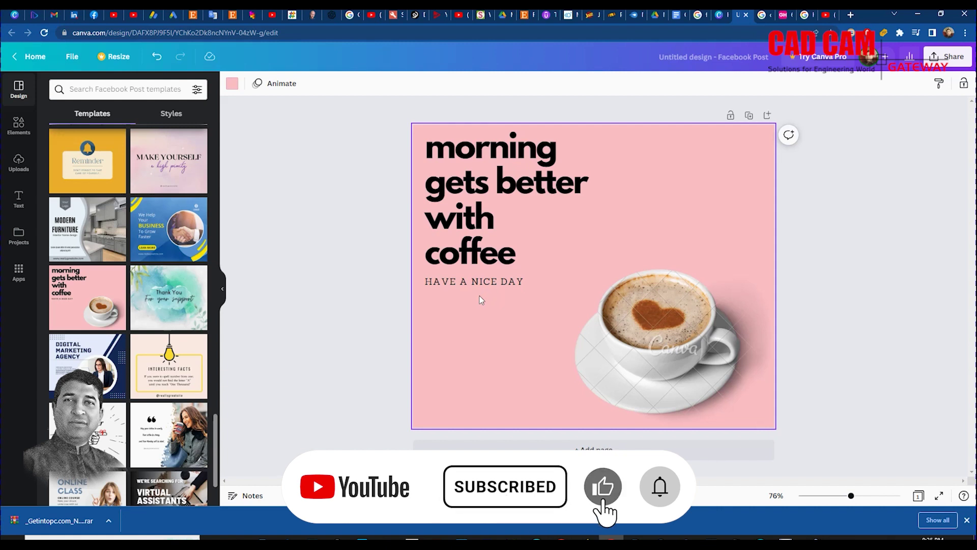
Step: Apply the white "Allow yourself joy." template with the leaf vase and picture frame, and select its background image
scroll(145, 421, down, 5)
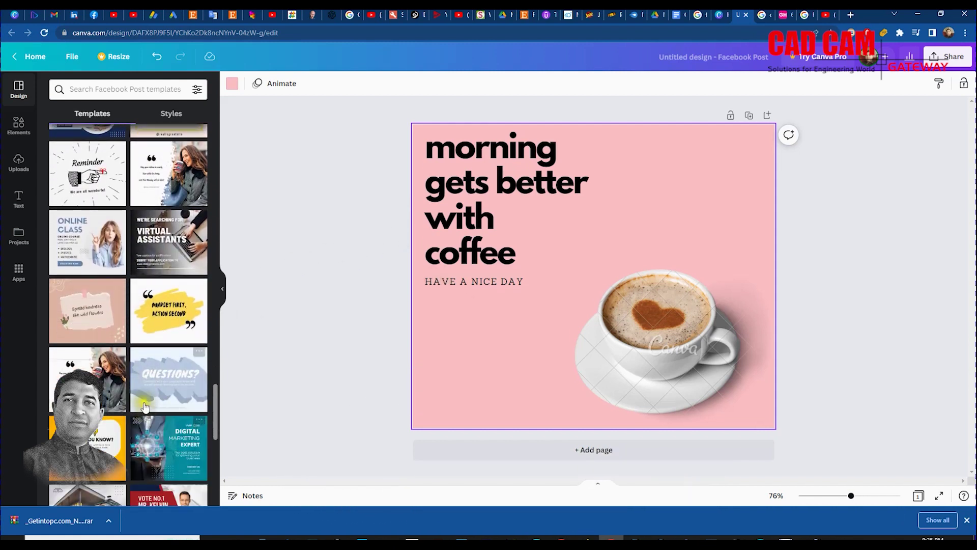
scroll(145, 422, down, 3)
scroll(112, 426, down, 2)
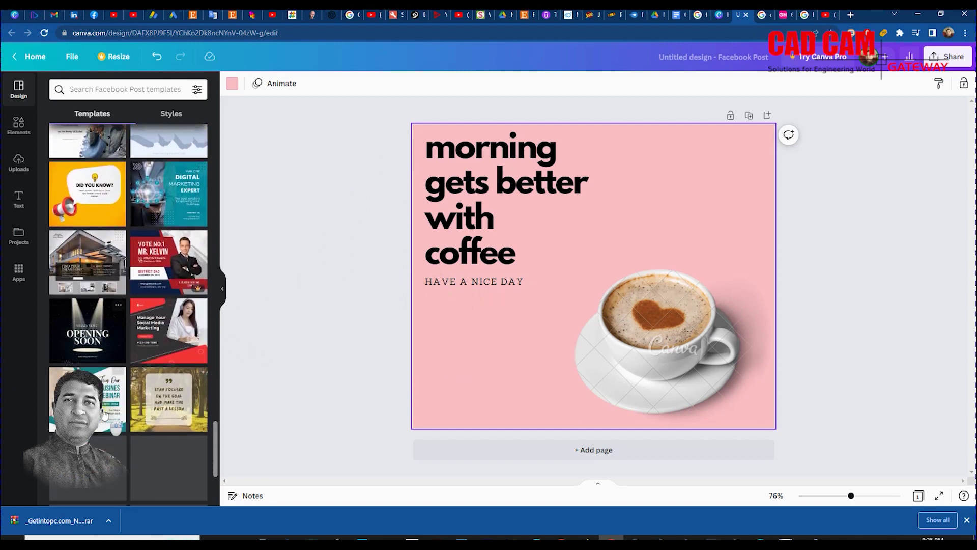
scroll(141, 406, down, 6)
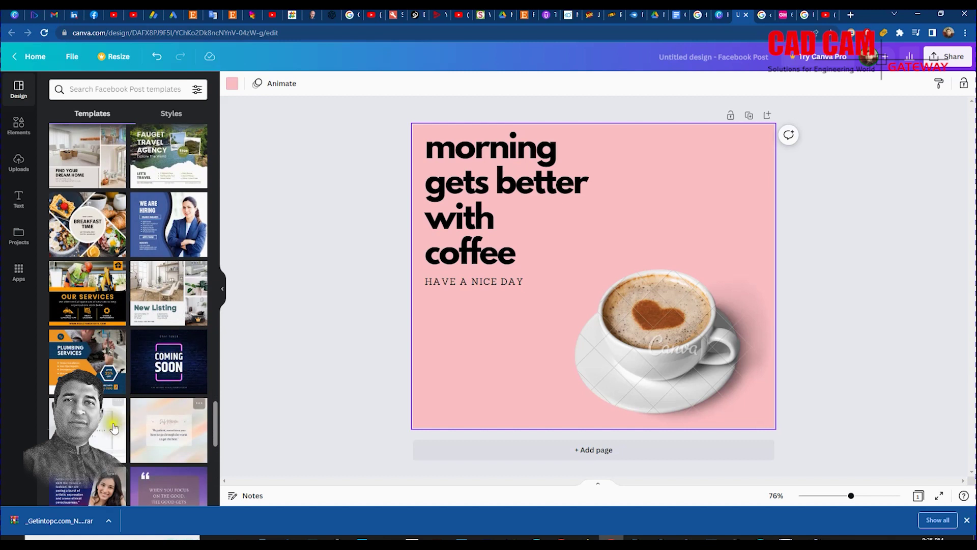
click(116, 433)
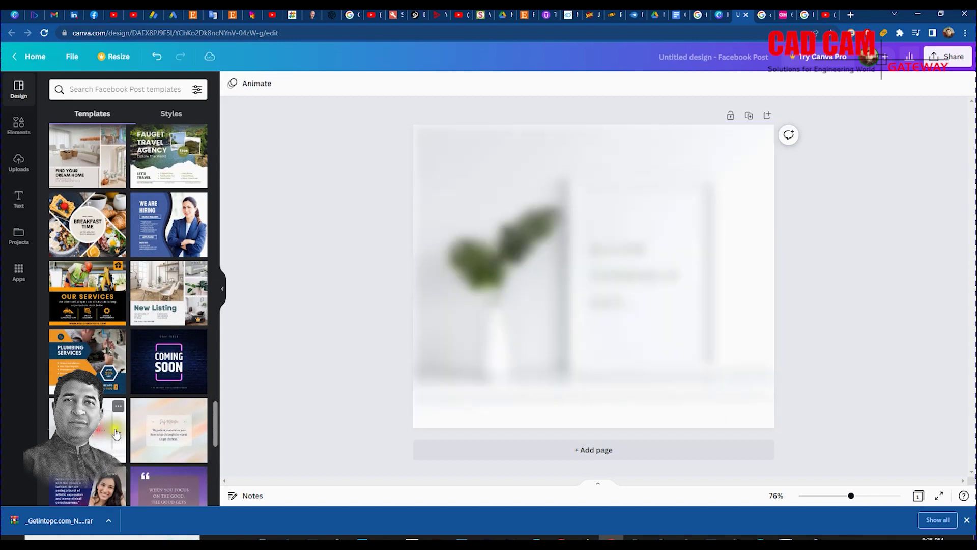
click(454, 332)
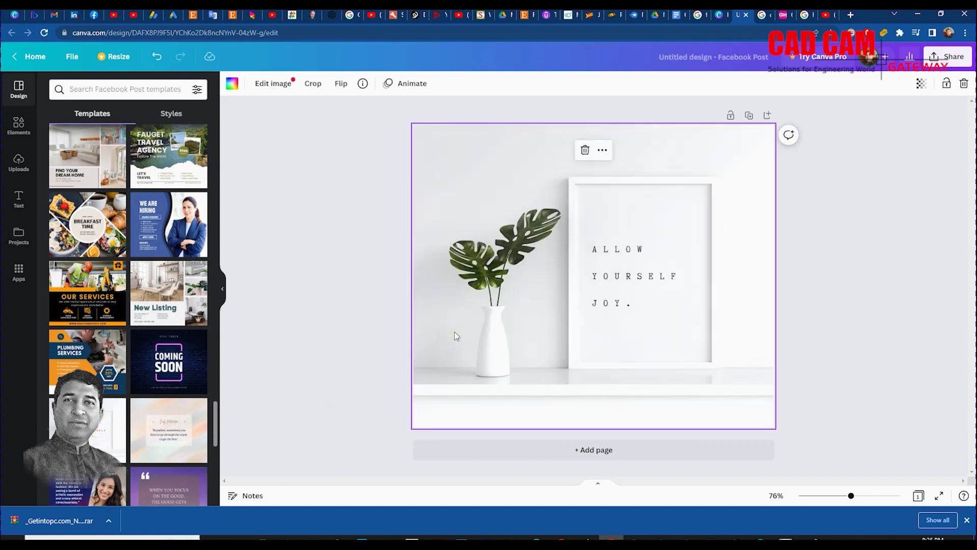
Step: Examine the "Allow yourself joy." text box and its text formatting options at 89% zoom
click(616, 259)
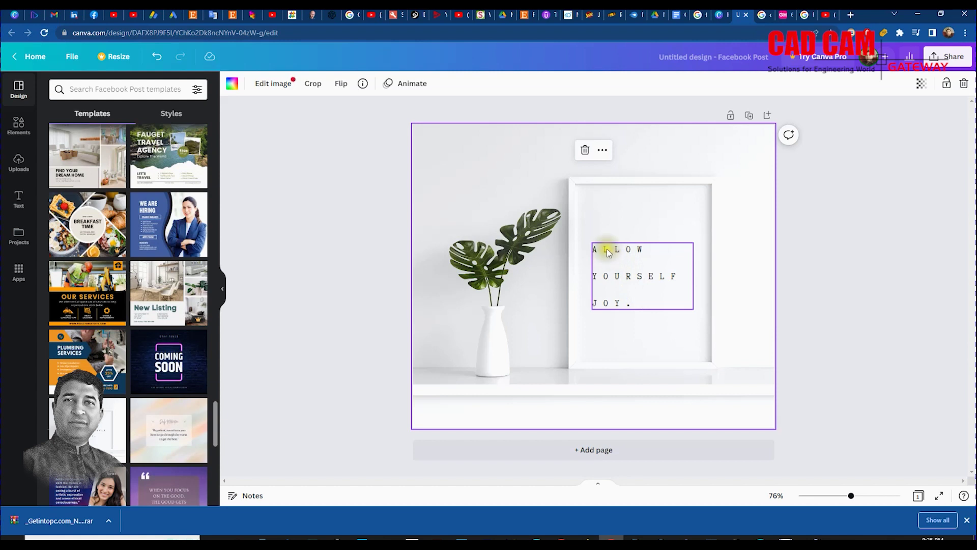
click(837, 252)
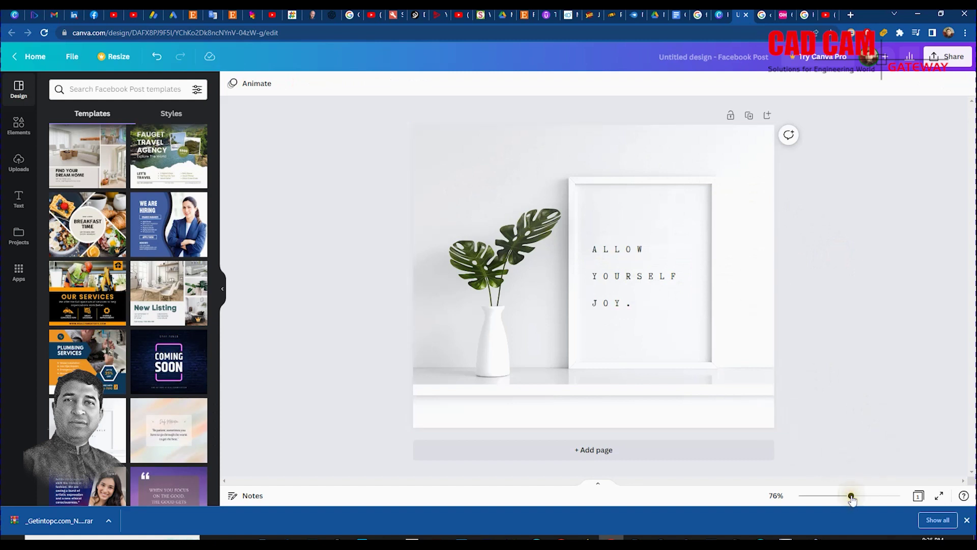
mouse_move(851, 495)
mouse_down()
mouse_move(870, 495)
mouse_move(848, 495)
mouse_move(857, 495)
mouse_up()
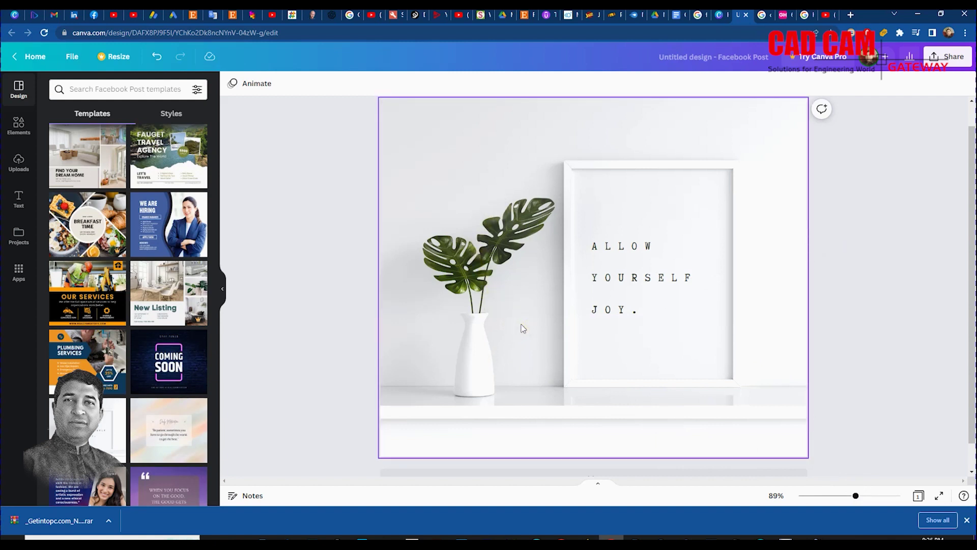
click(609, 247)
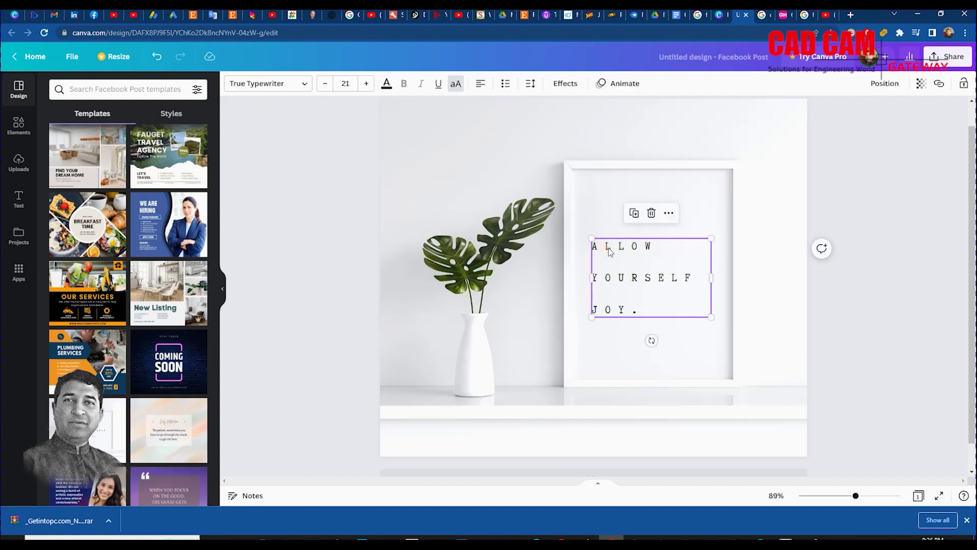
double_click(608, 249)
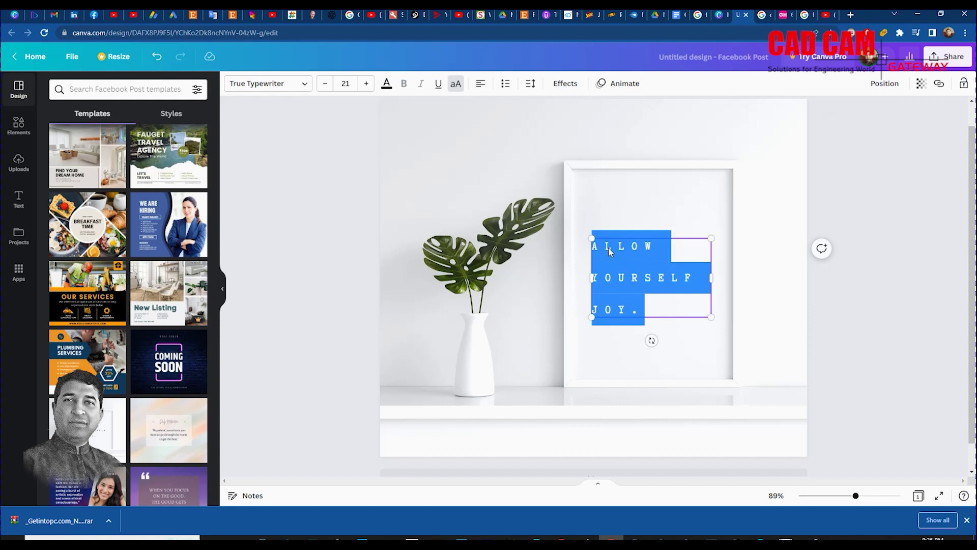
click(778, 169)
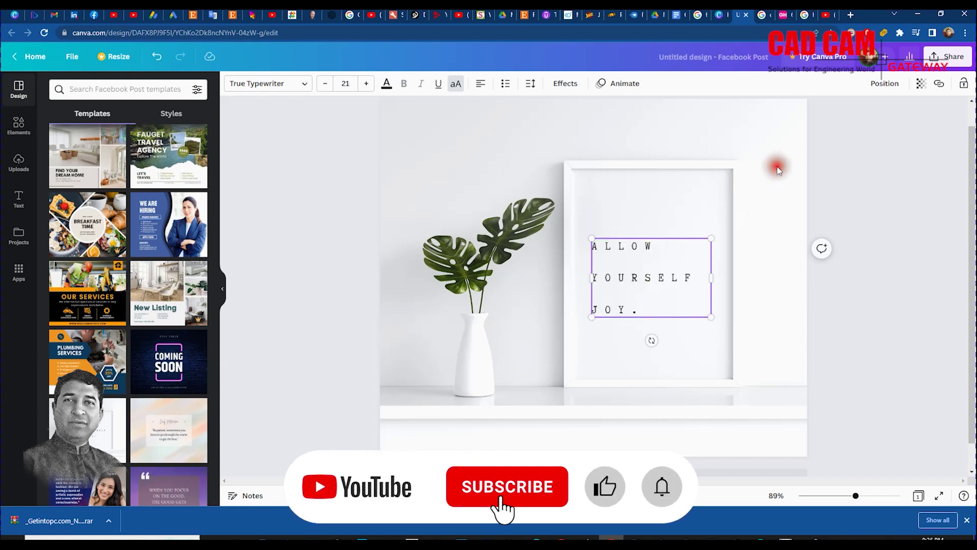
click(874, 202)
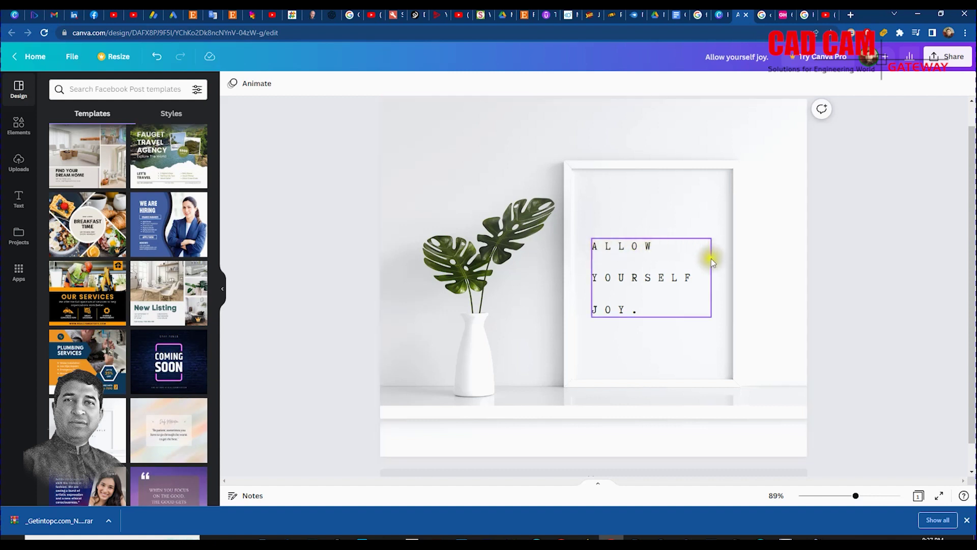
click(619, 279)
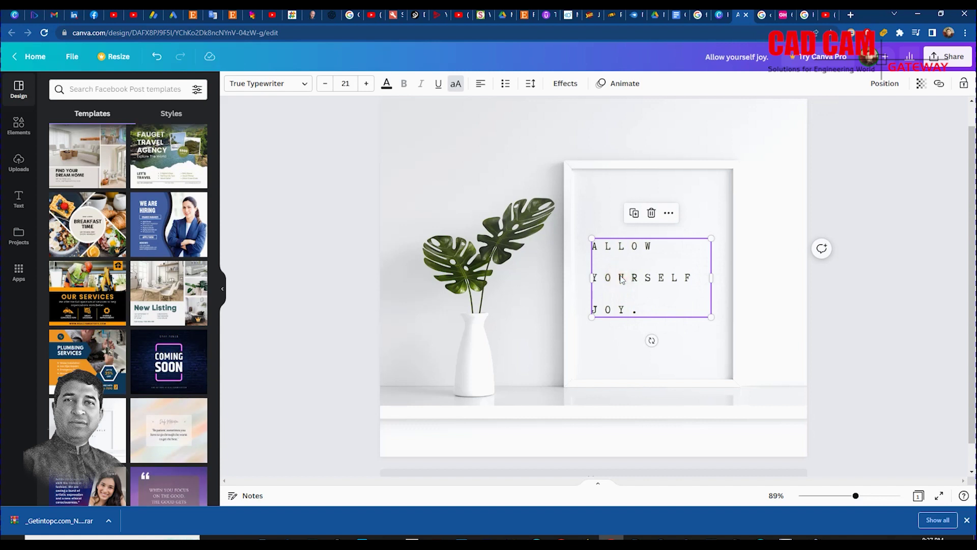
click(621, 279)
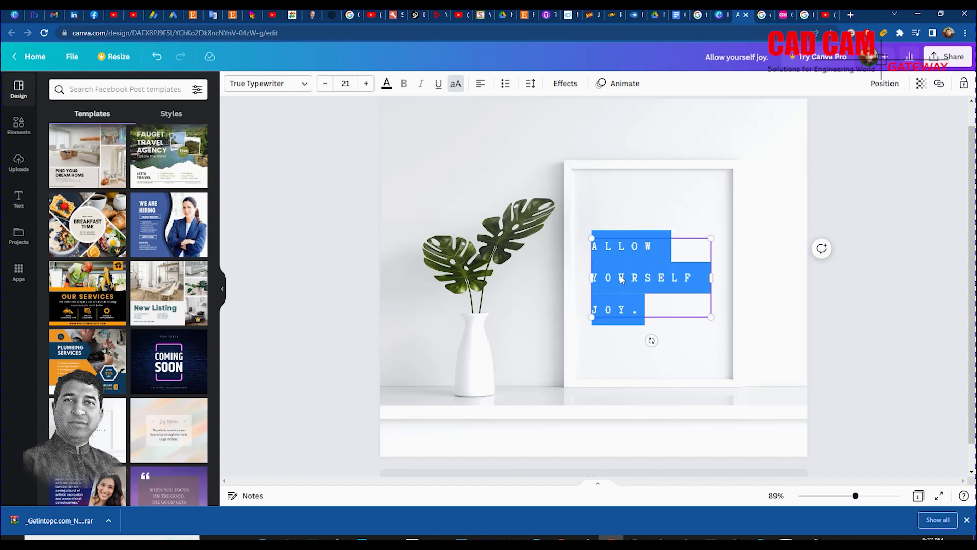
Step: Select the vase and frame background image and apply its colors to the page
click(483, 261)
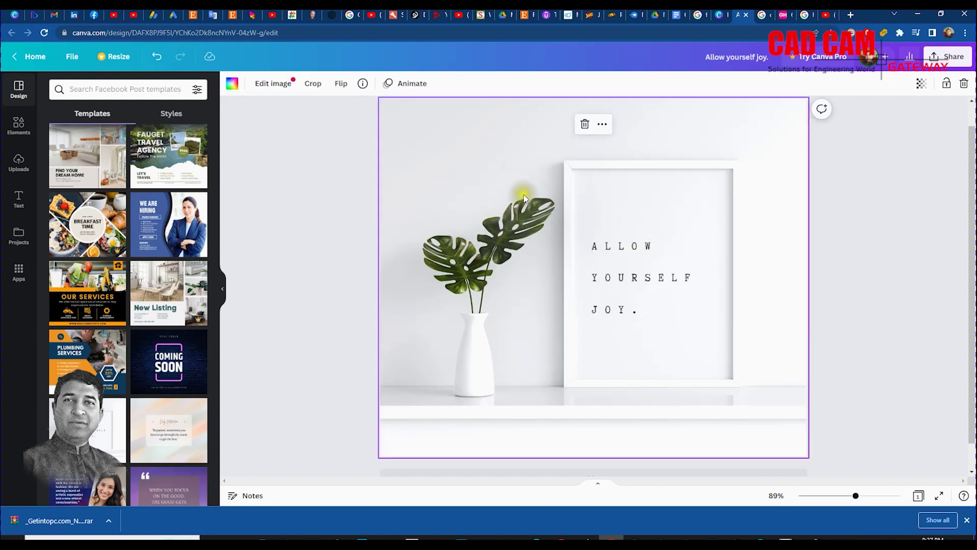
click(602, 124)
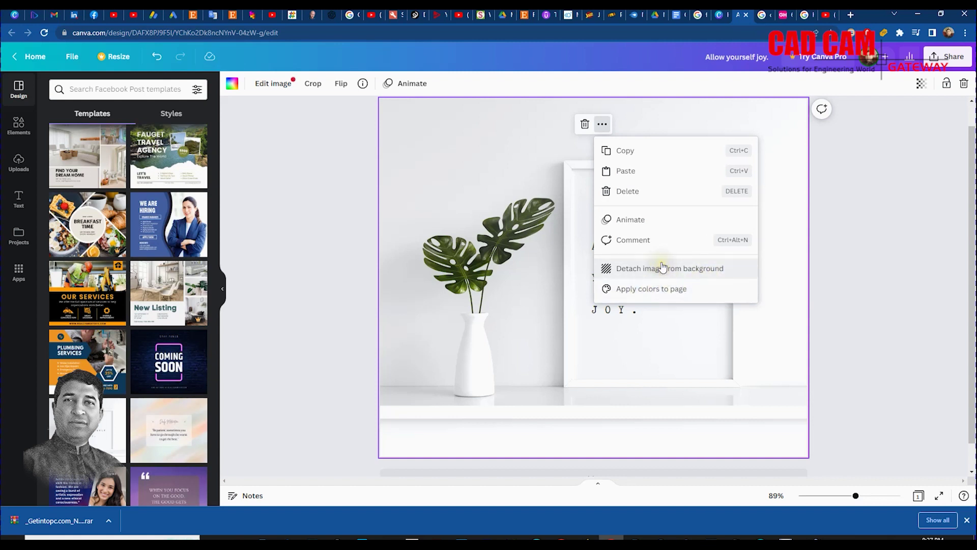
click(641, 290)
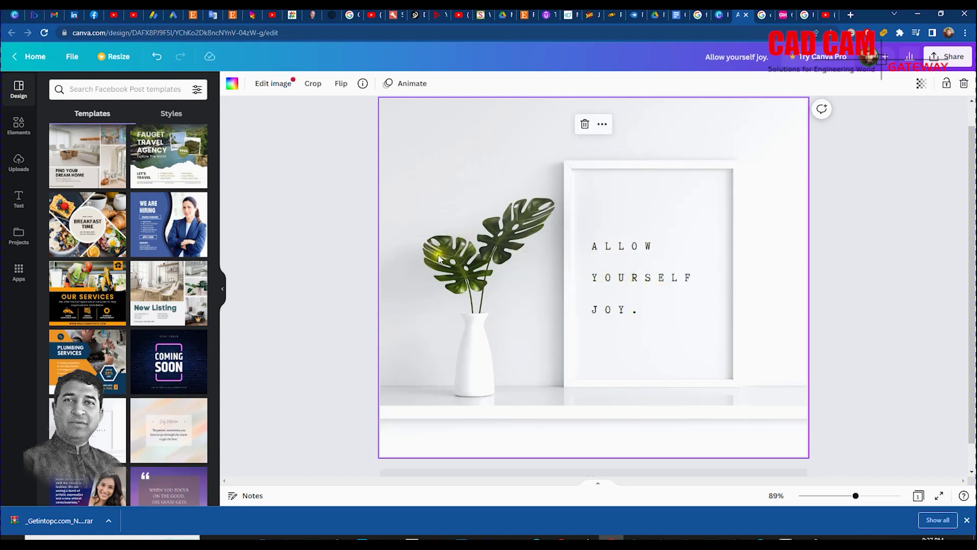
Step: Adjust the background image to brightness -13, contrast 55 and saturation -19
click(277, 87)
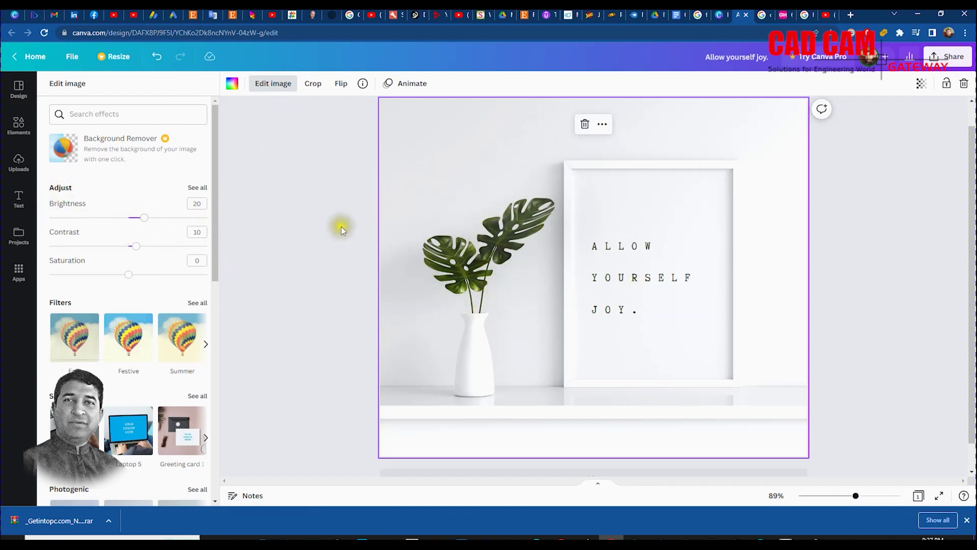
drag(144, 220, 172, 245)
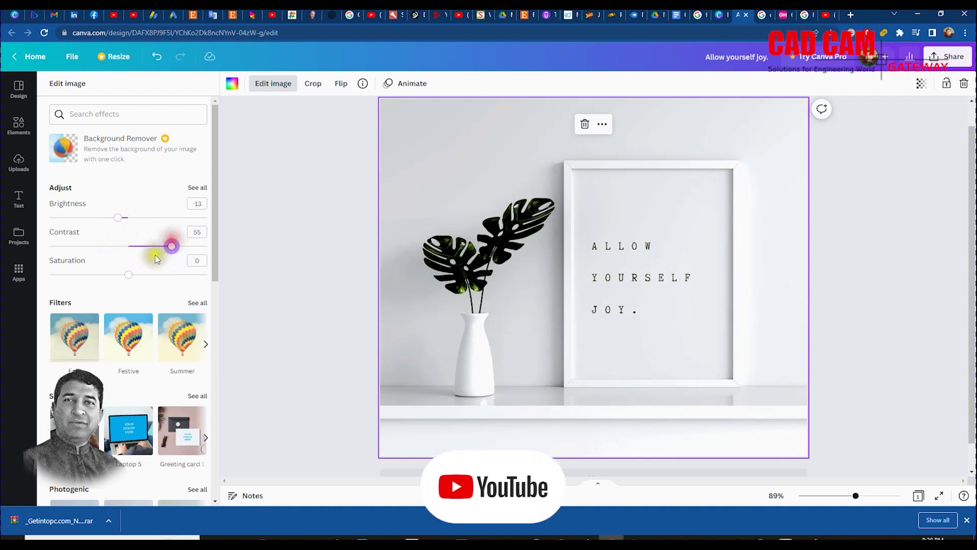
drag(129, 274, 114, 275)
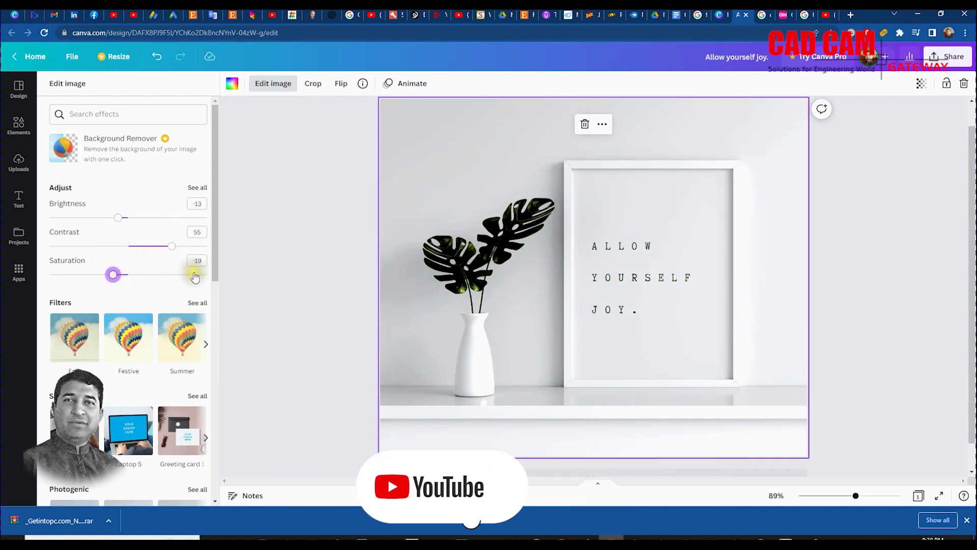
drag(216, 214, 218, 253)
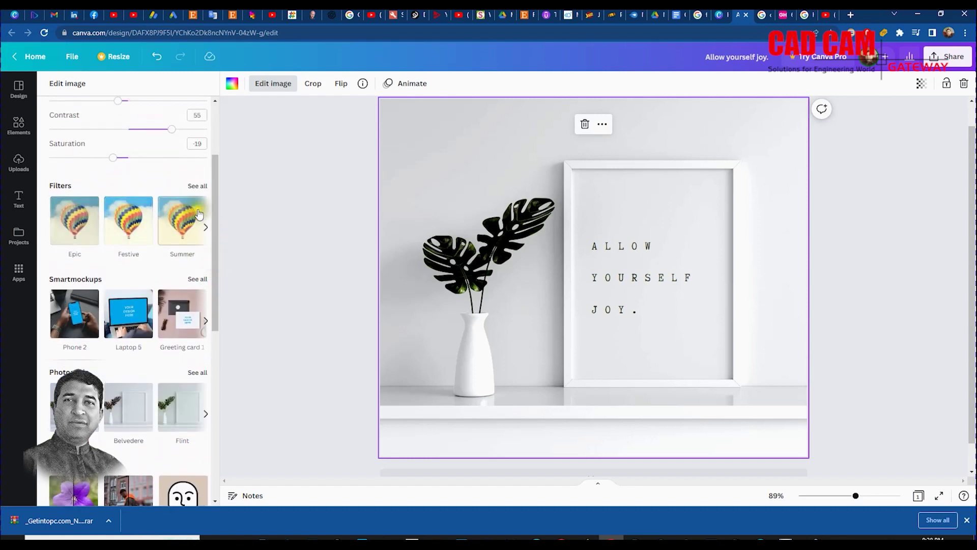
Step: Look through the background image's filters, Smartmockups and Photogenic effects, and deselect the image
drag(217, 203, 216, 270)
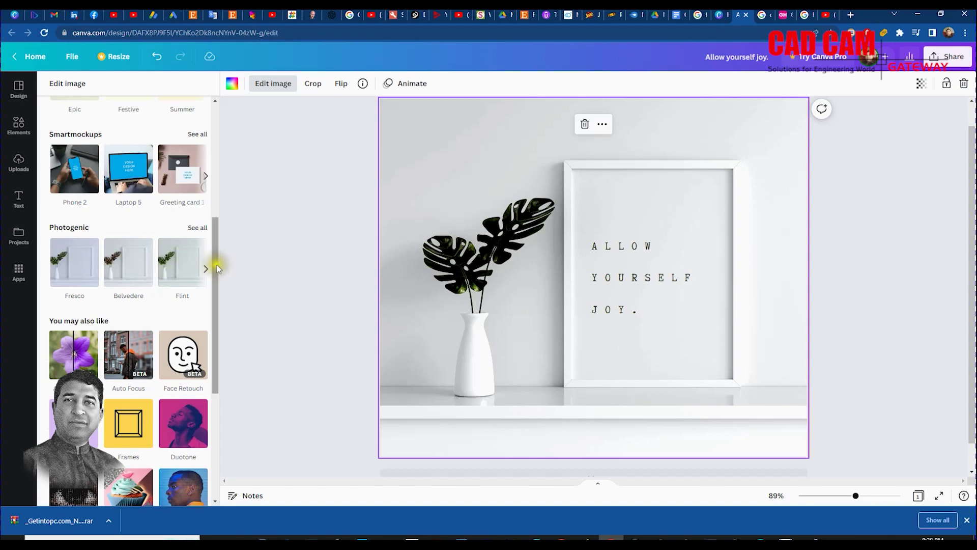
drag(213, 264, 212, 159)
click(864, 263)
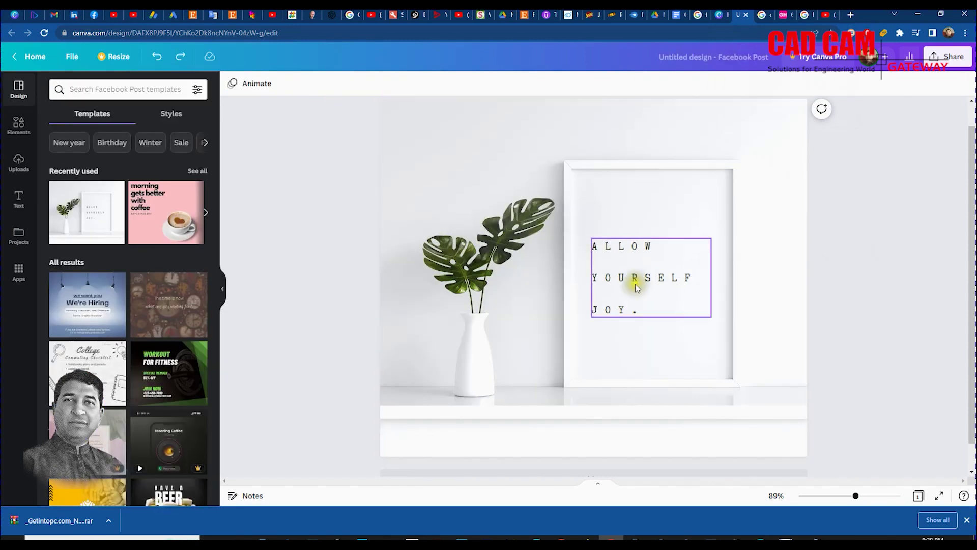
Step: Replace the "Allow yourself joy." text in the picture frame with "Friendship is another word for love."
click(647, 249)
click(648, 250)
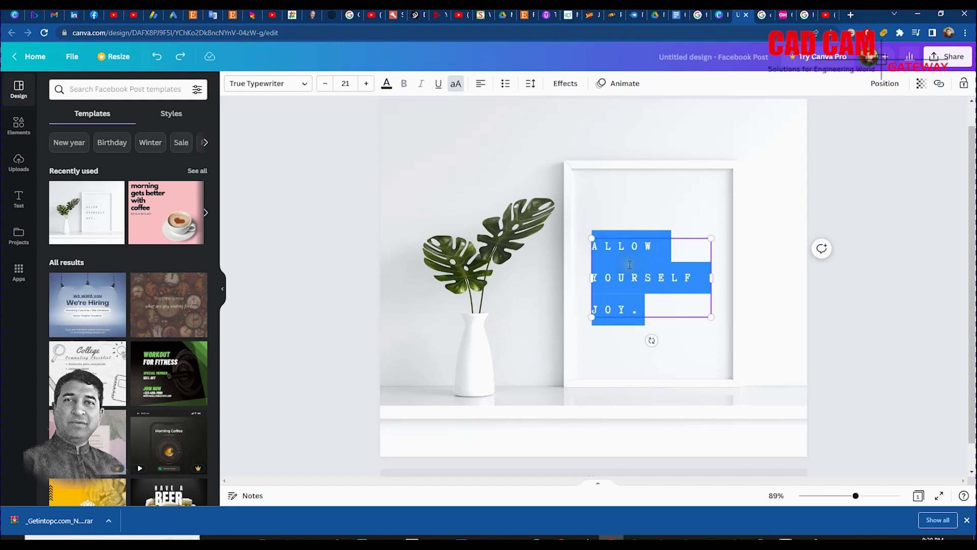
key(ctrl+v)
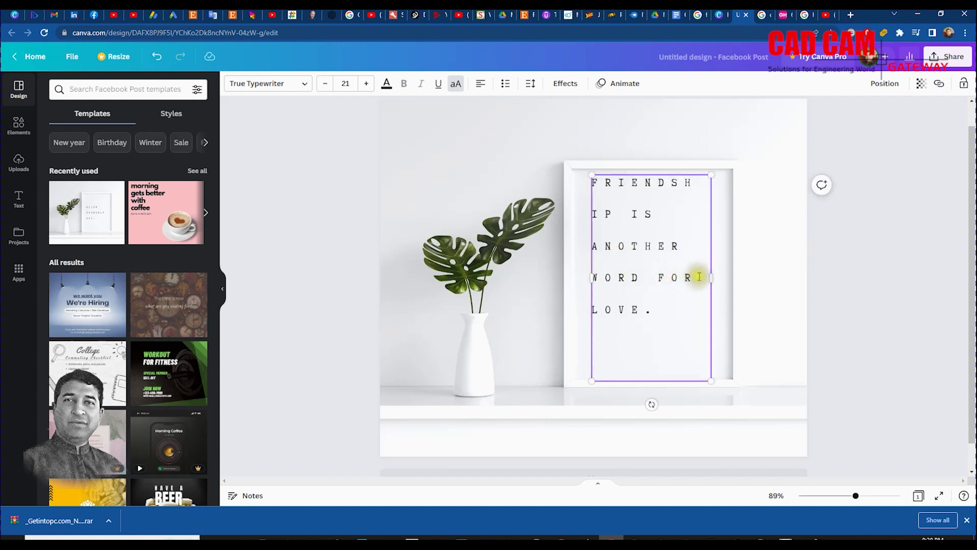
Step: Widen the quote's text box on both sides so "FRIENDSHIP" fits on one line, and shift it slightly right within the picture frame
drag(713, 279, 725, 278)
drag(591, 278, 580, 277)
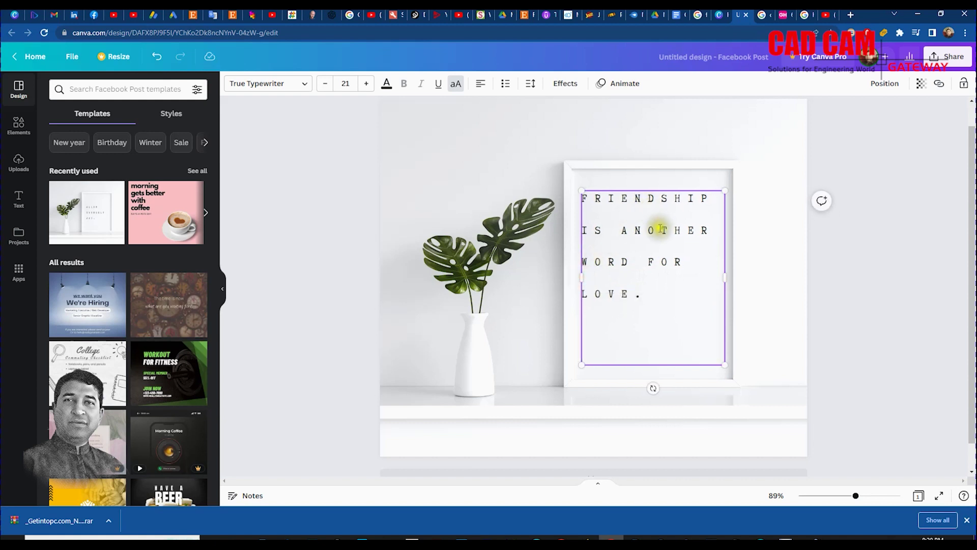
click(836, 244)
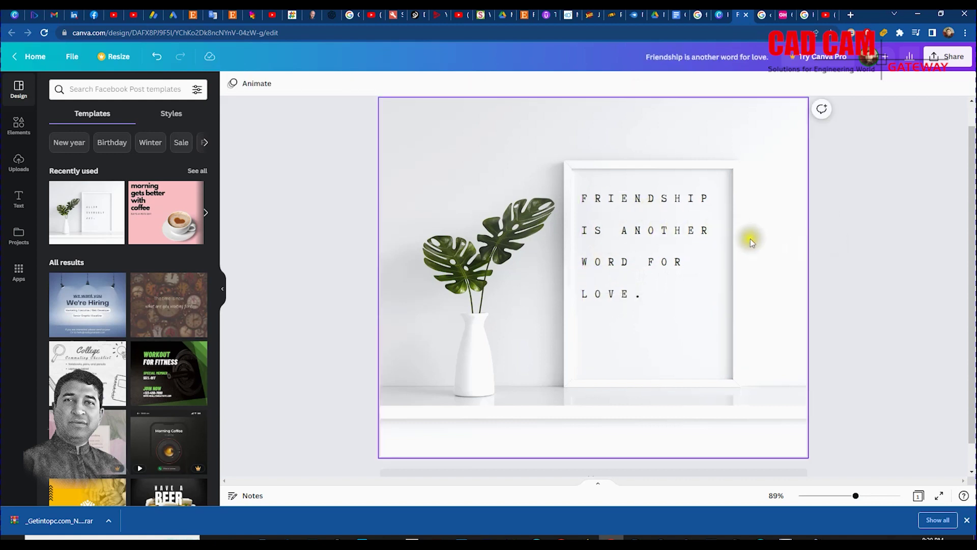
click(664, 230)
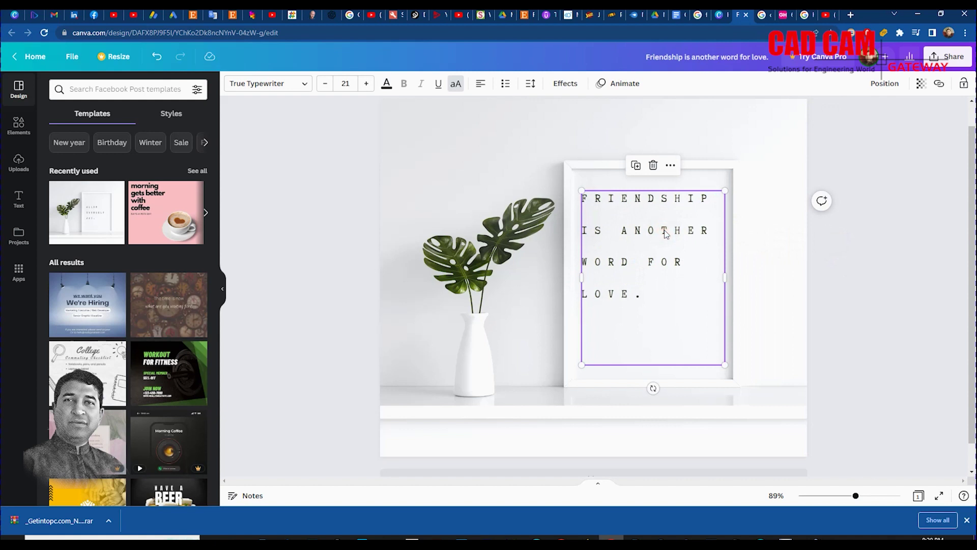
mouse_move(725, 278)
mouse_down()
mouse_move(780, 271)
mouse_move(724, 269)
mouse_up()
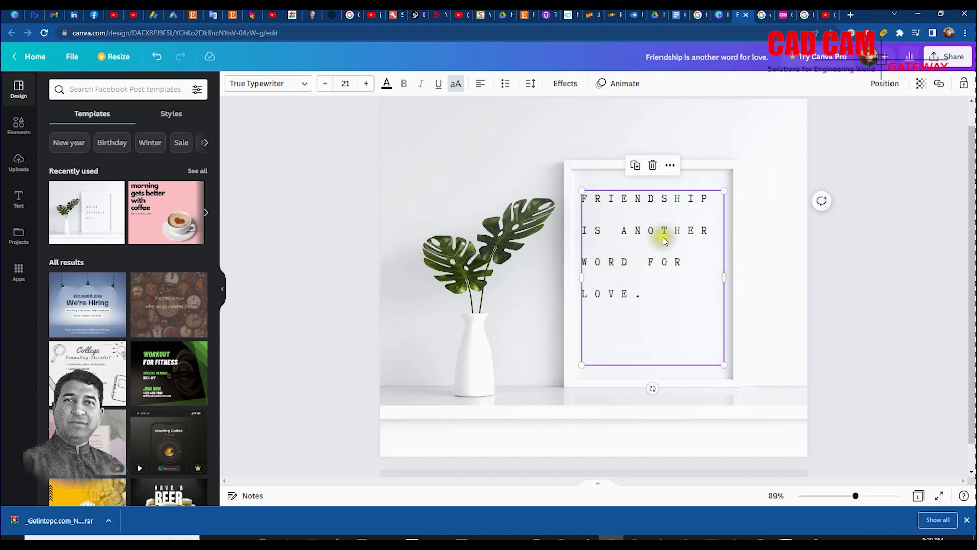
drag(662, 232, 668, 224)
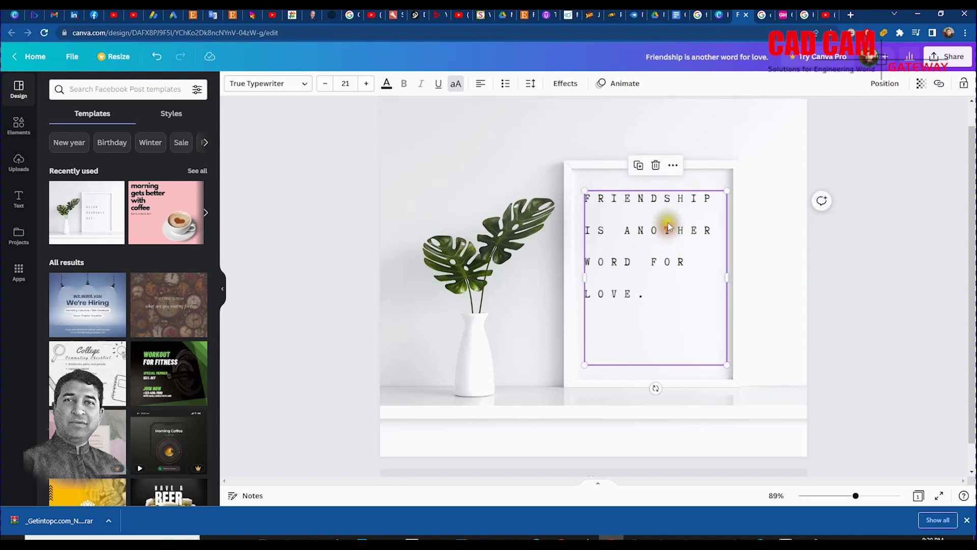
Step: Try the quote in mixed case by toggling its uppercase formatting, and restore uppercase
click(456, 85)
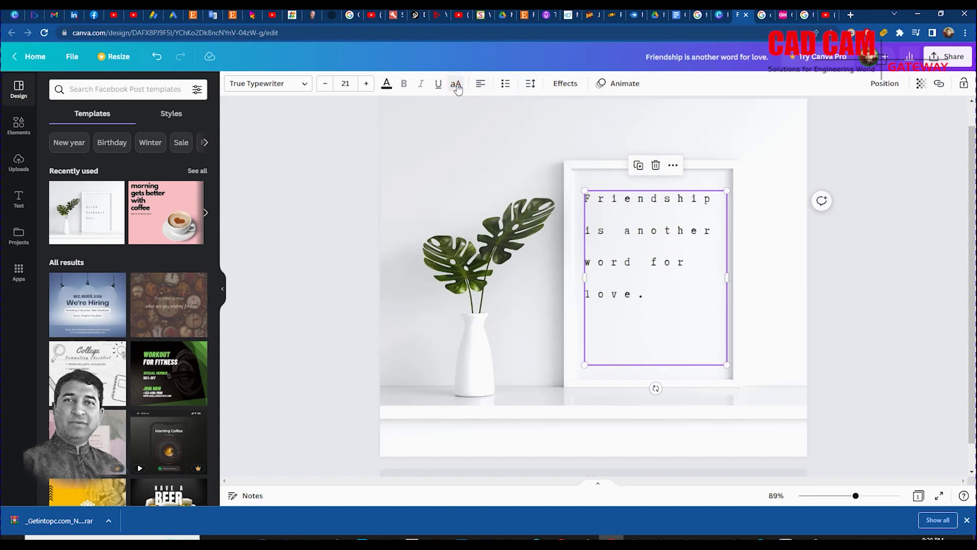
click(456, 86)
click(457, 86)
click(456, 86)
Step: Try the Shadow, Lift, Hollow and Glitch effects on the quote and reset its effect style to None
click(566, 85)
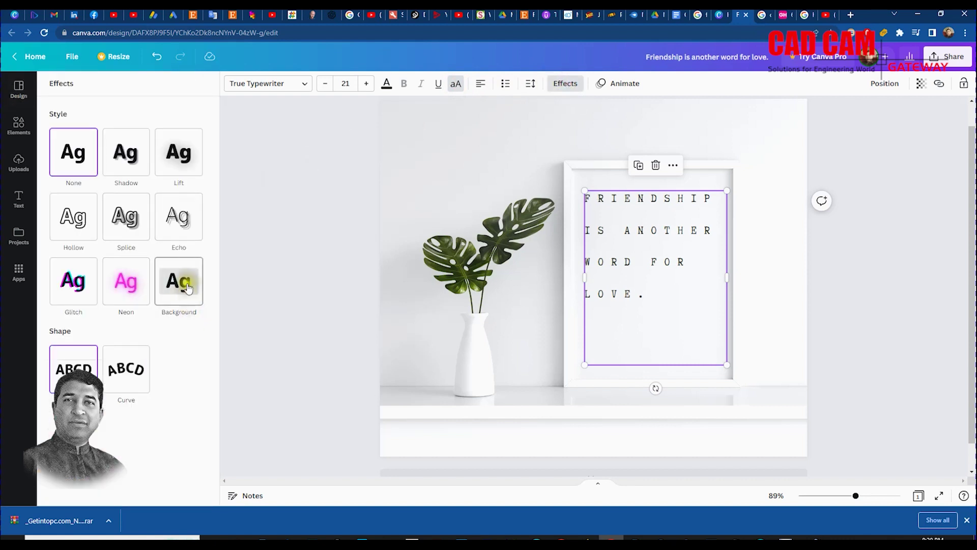
click(136, 158)
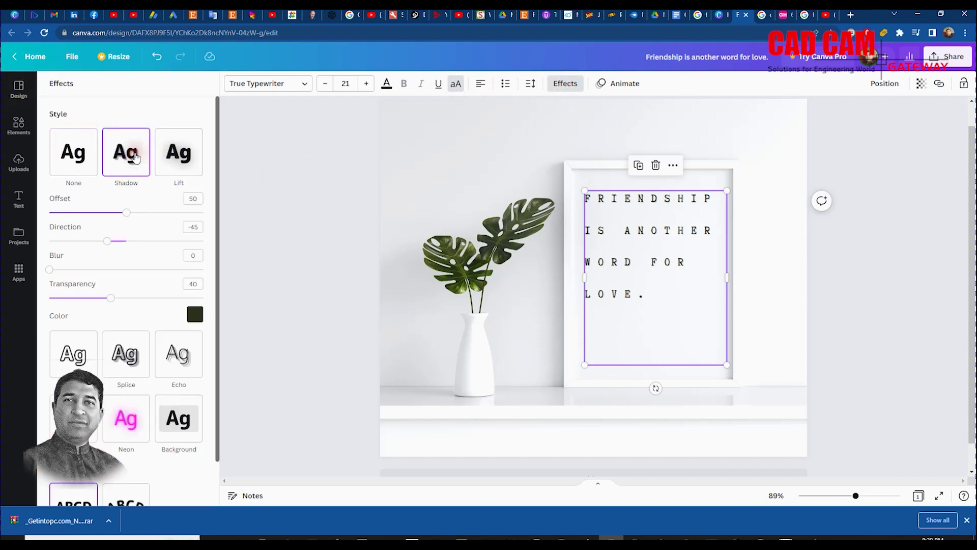
click(183, 154)
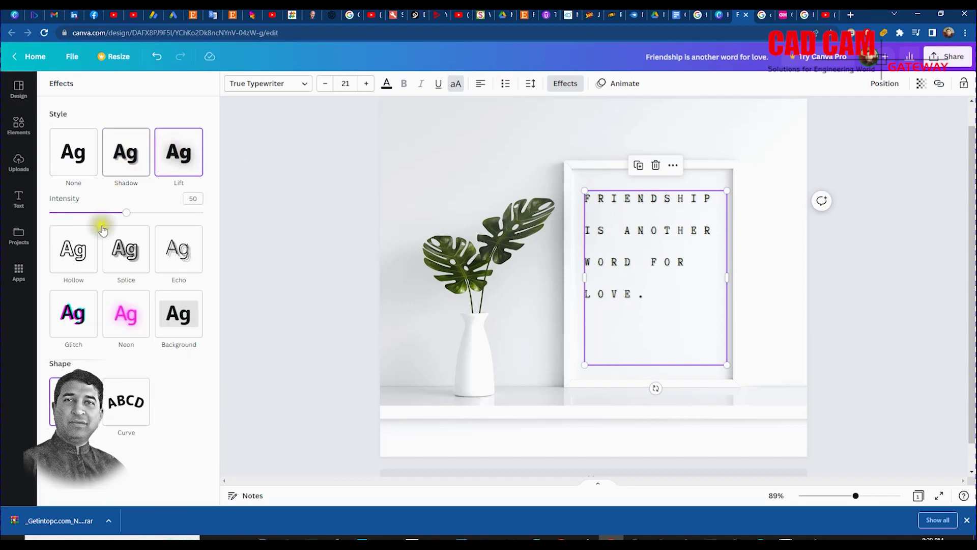
click(83, 259)
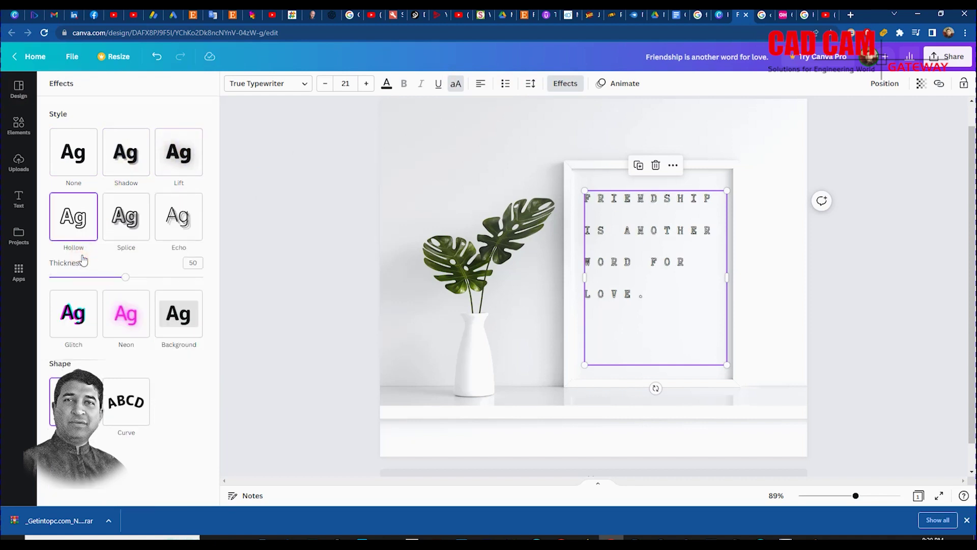
click(76, 319)
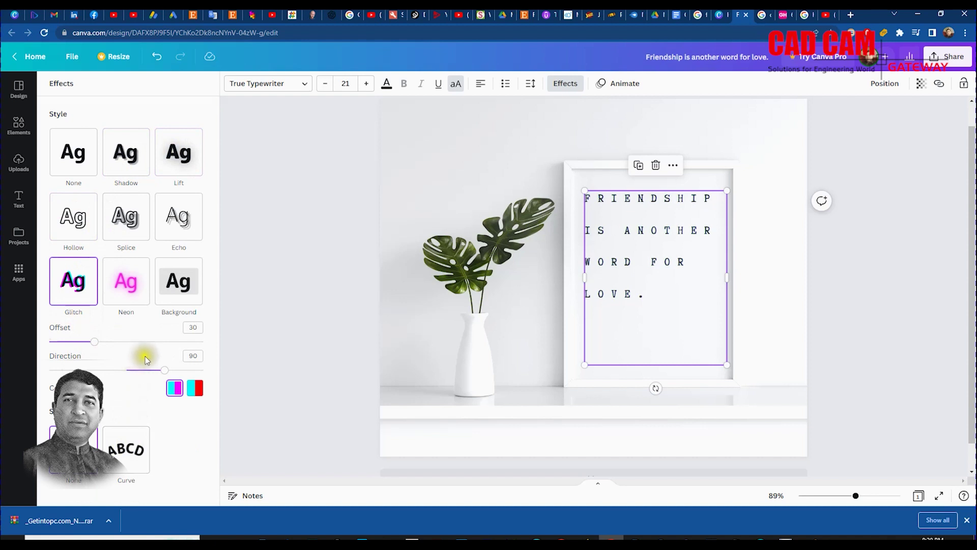
click(73, 152)
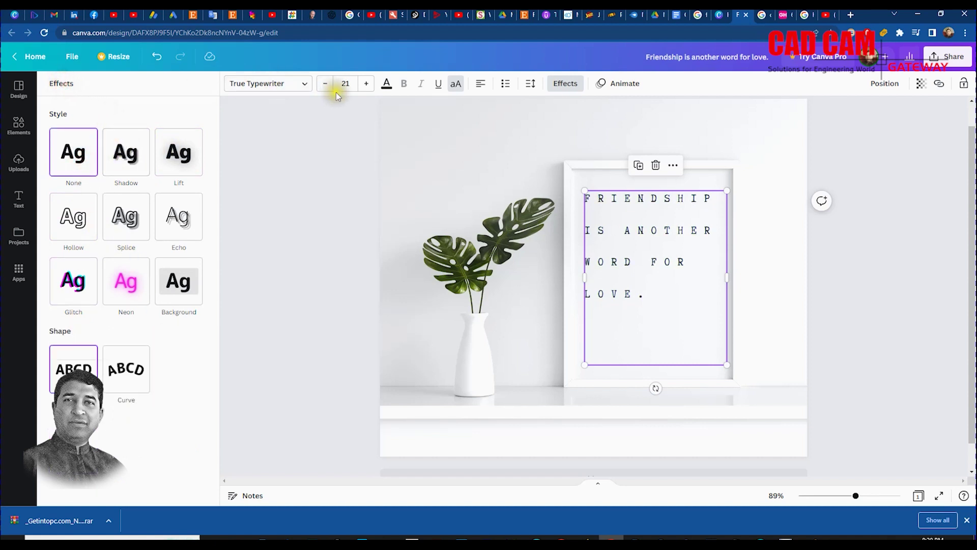
Step: Format the quote in Glacial Indifference with letter spacing 256, line spacing 2.5 and a middle-anchored text box
click(304, 84)
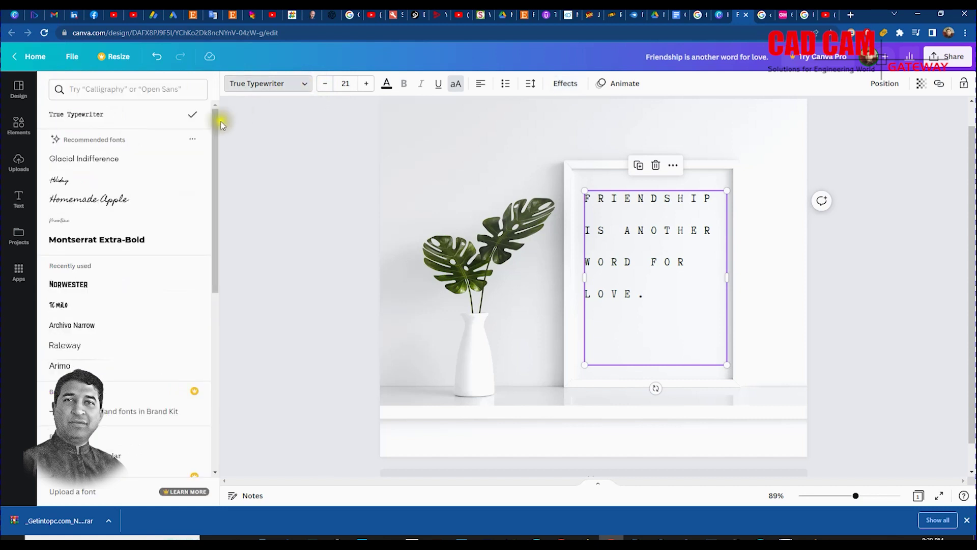
click(100, 164)
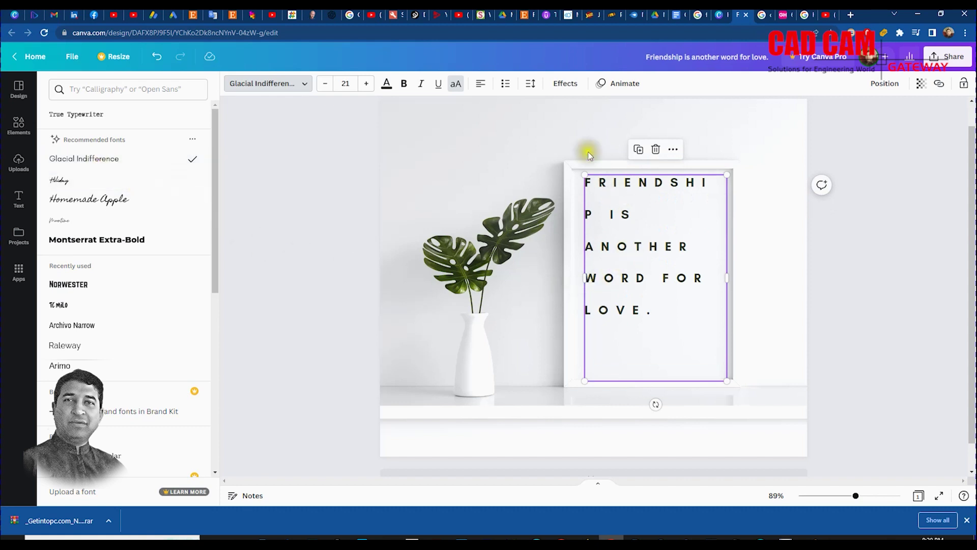
click(530, 88)
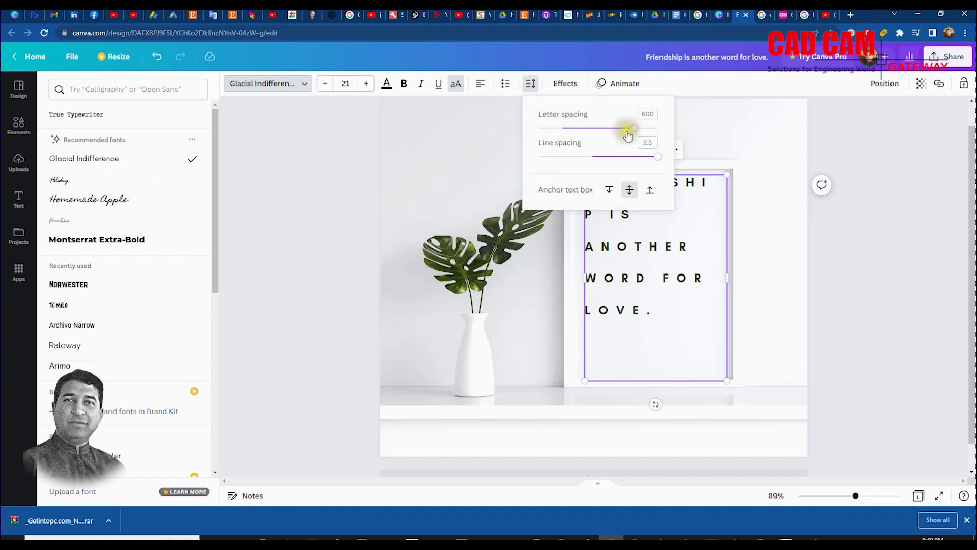
drag(634, 130, 593, 129)
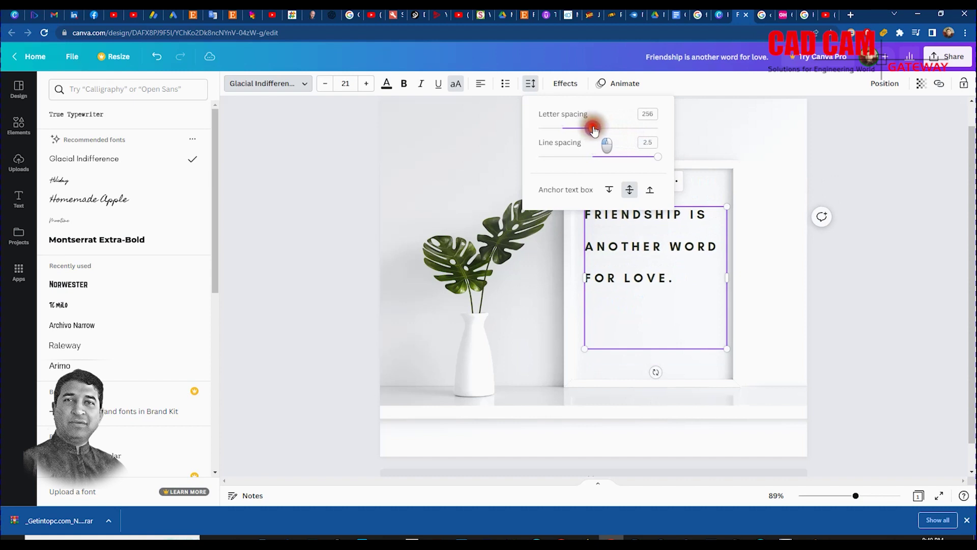
mouse_move(657, 161)
mouse_down()
mouse_move(636, 158)
mouse_move(694, 155)
mouse_move(660, 157)
mouse_up()
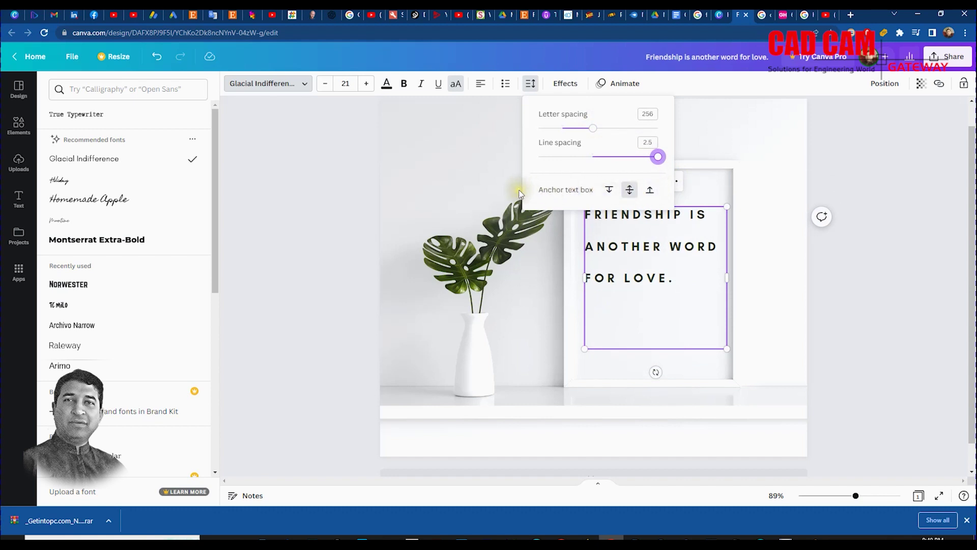
click(608, 189)
click(631, 190)
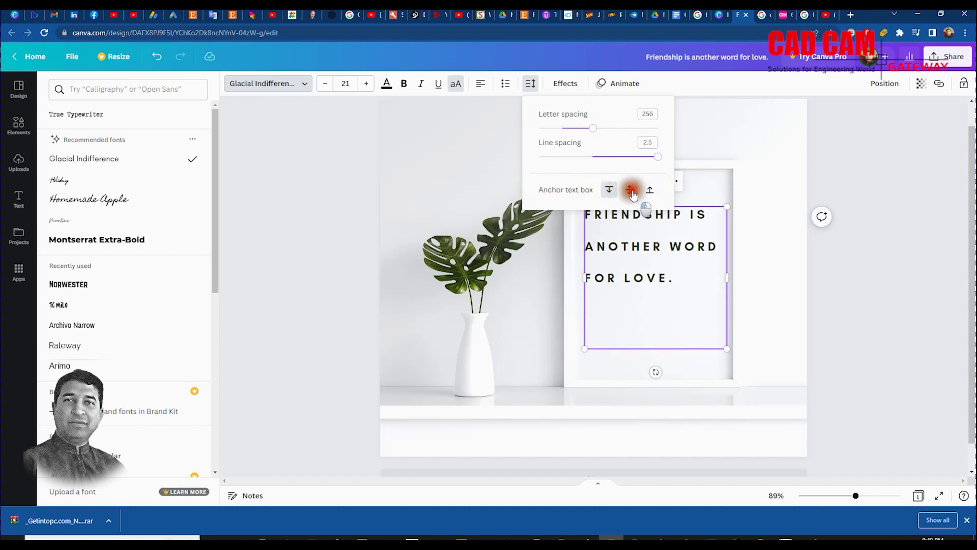
click(725, 125)
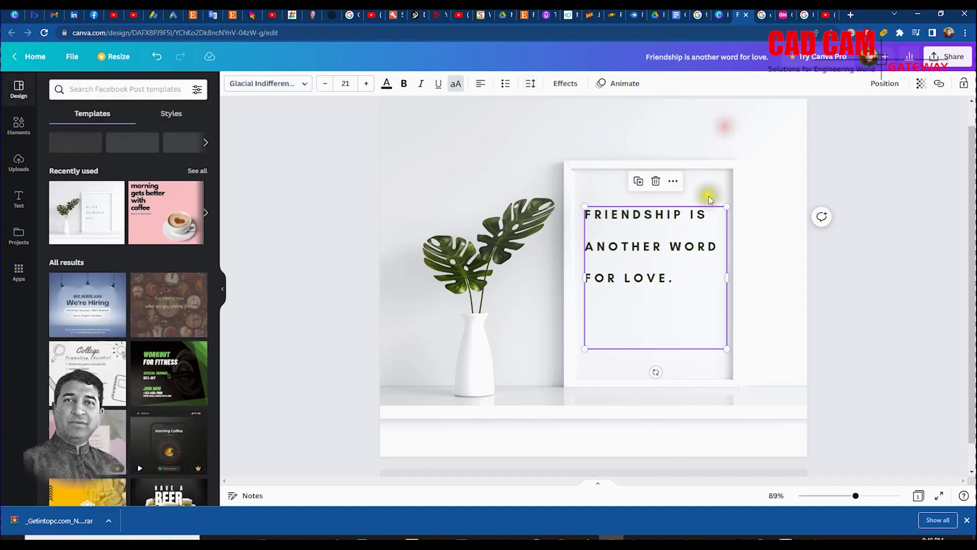
Step: Move the quote slightly lower inside the picture frame and color it medium gray from the default colors
click(773, 269)
drag(656, 255, 655, 271)
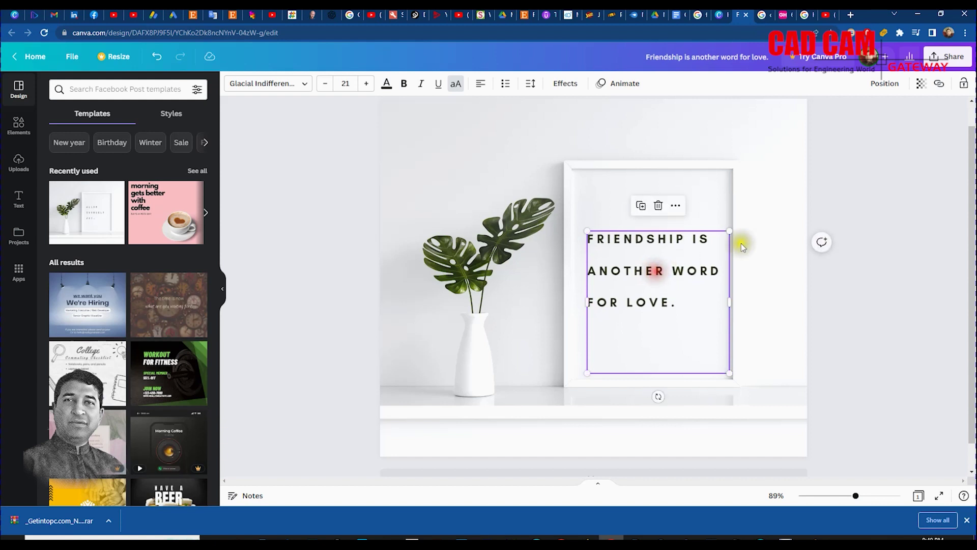
click(385, 83)
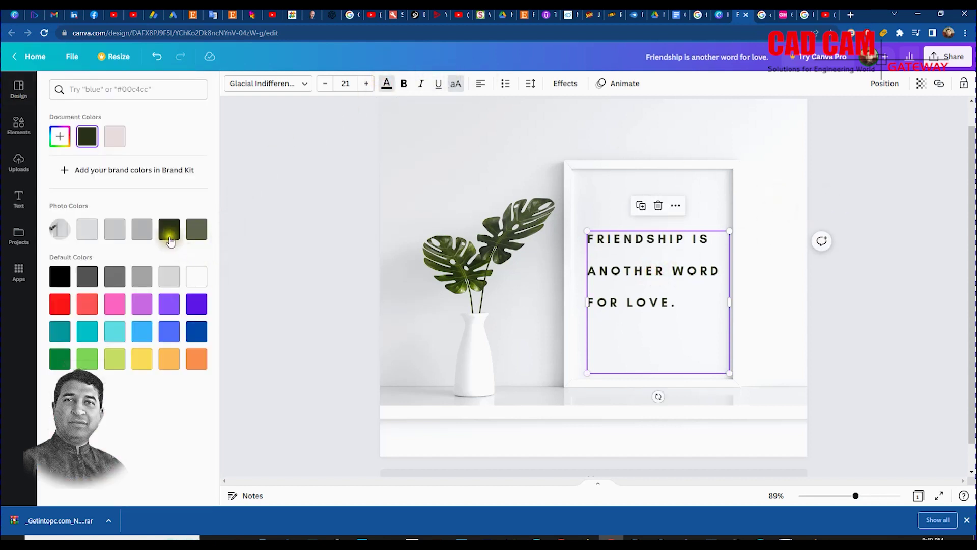
click(143, 230)
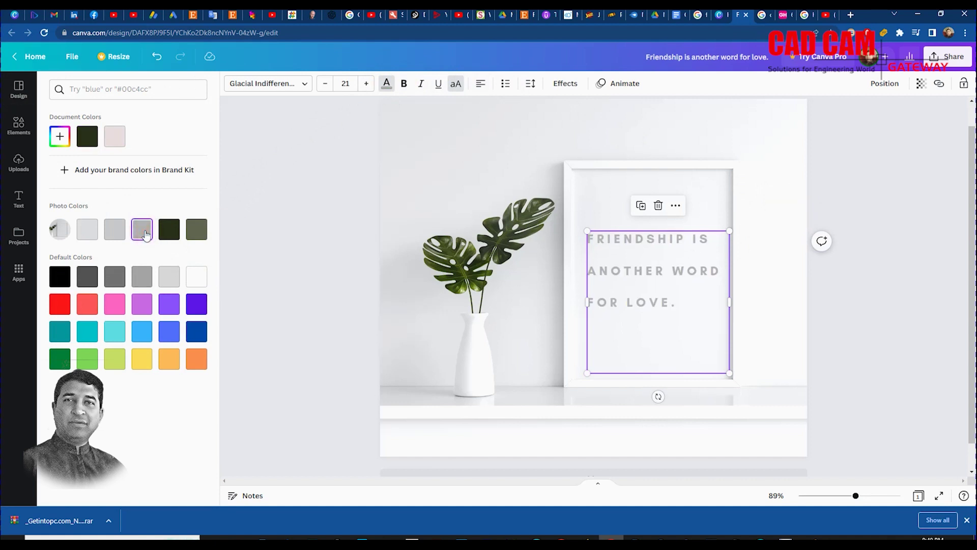
click(115, 276)
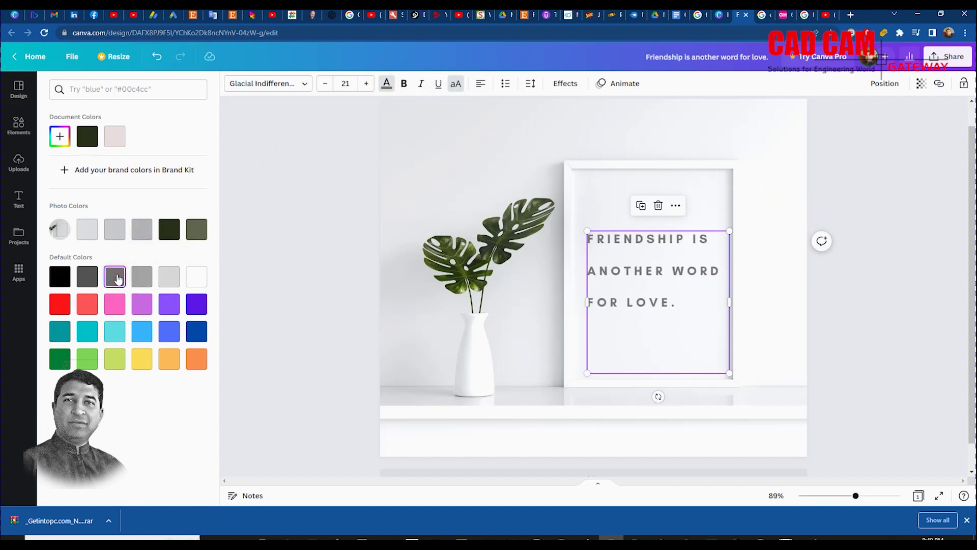
click(316, 174)
click(854, 301)
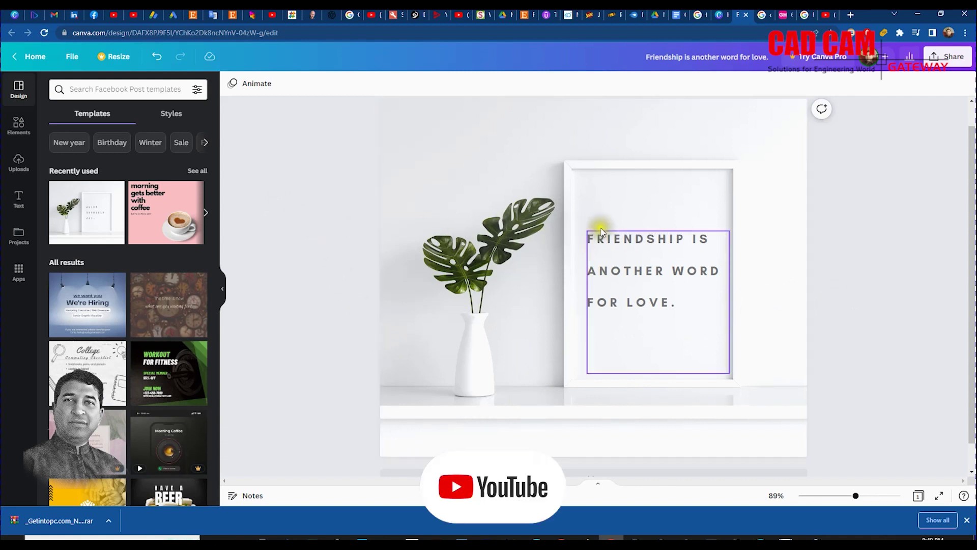
Step: Duplicate the quote's text box and place the copy over the vase, near the lower left of the page
click(629, 240)
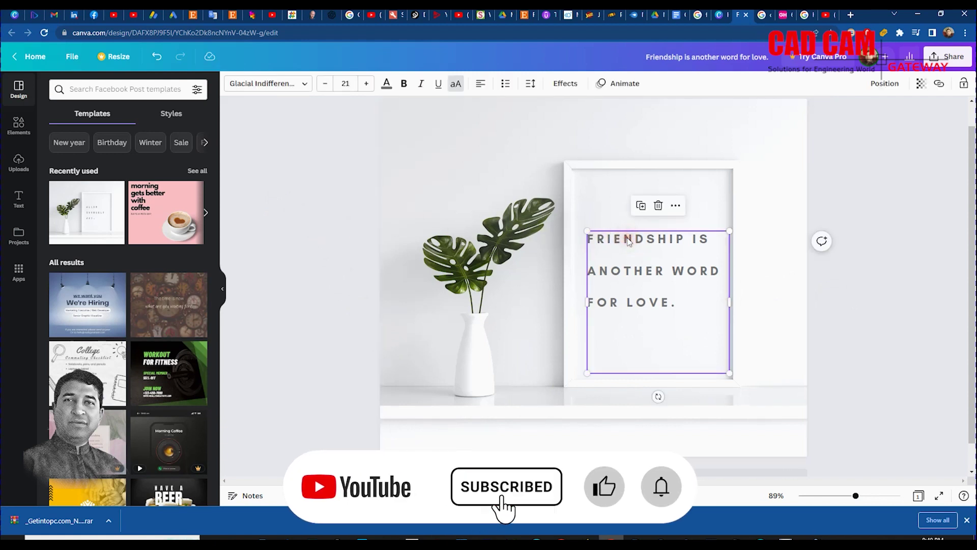
click(641, 205)
scroll(722, 253, down, 1)
drag(722, 253, 513, 319)
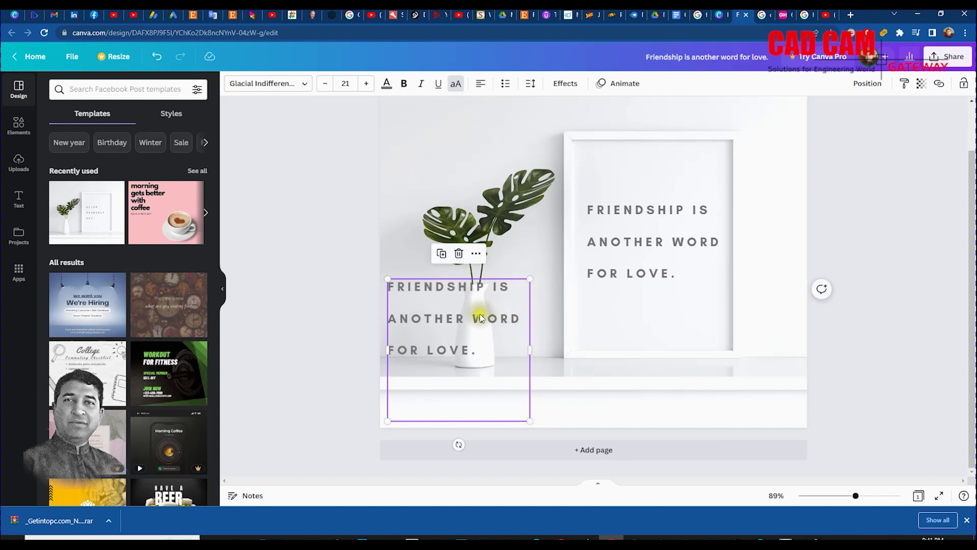
Step: Replace all the text in the copied text box over the vase with "MR. GENIUS"
double_click(449, 318)
key(ctrl+a)
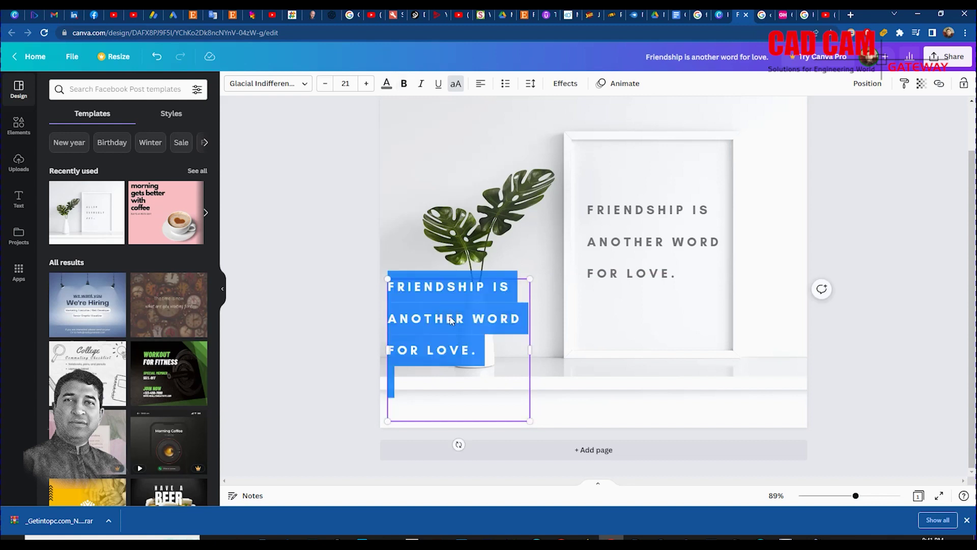
text(MR. GENIUS)
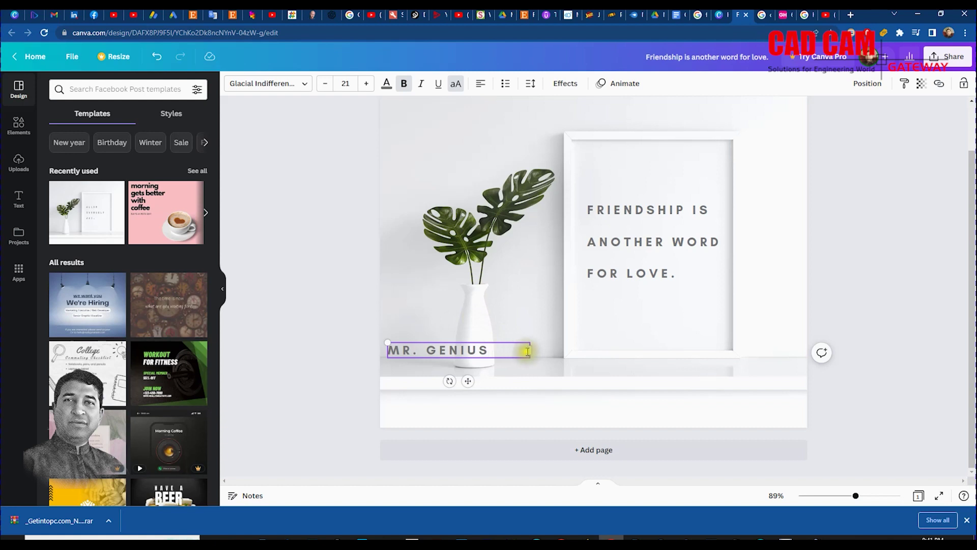
Step: Try the Bukhari Script font on the "MR. GENIUS" text over the vase
triple_click(458, 350)
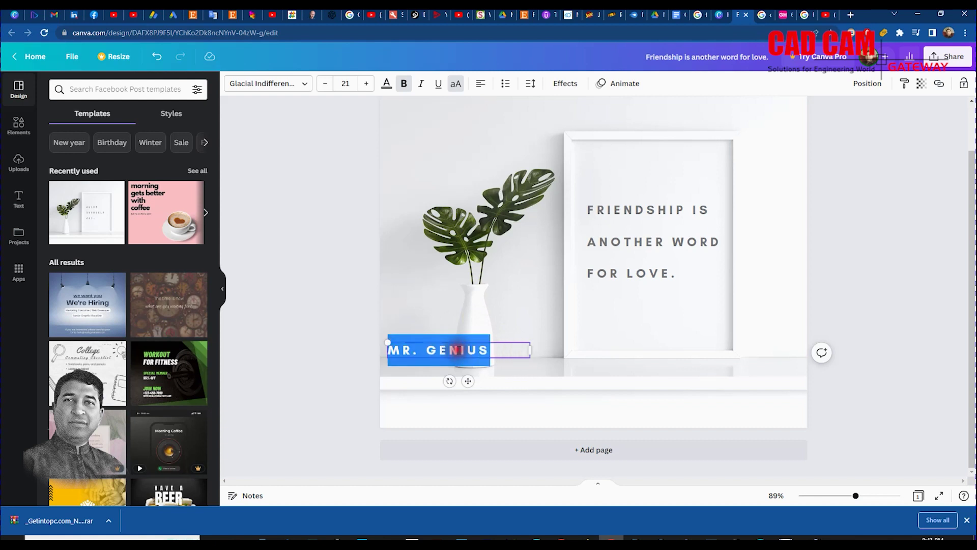
click(307, 84)
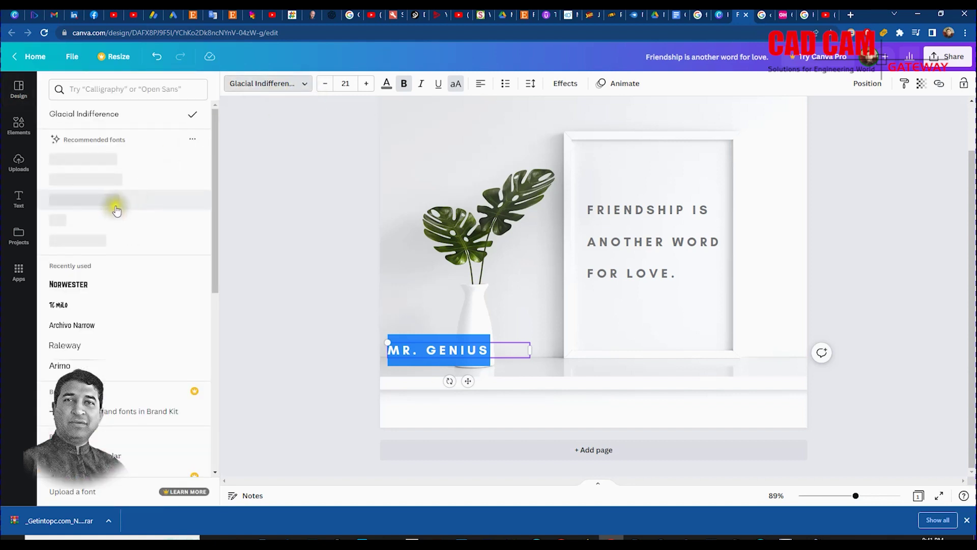
click(121, 201)
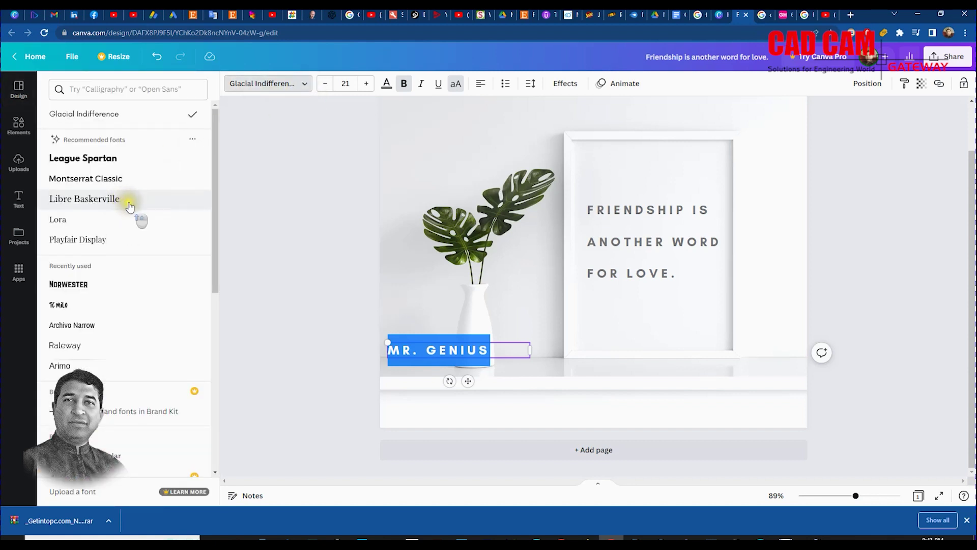
scroll(130, 245, down, 10)
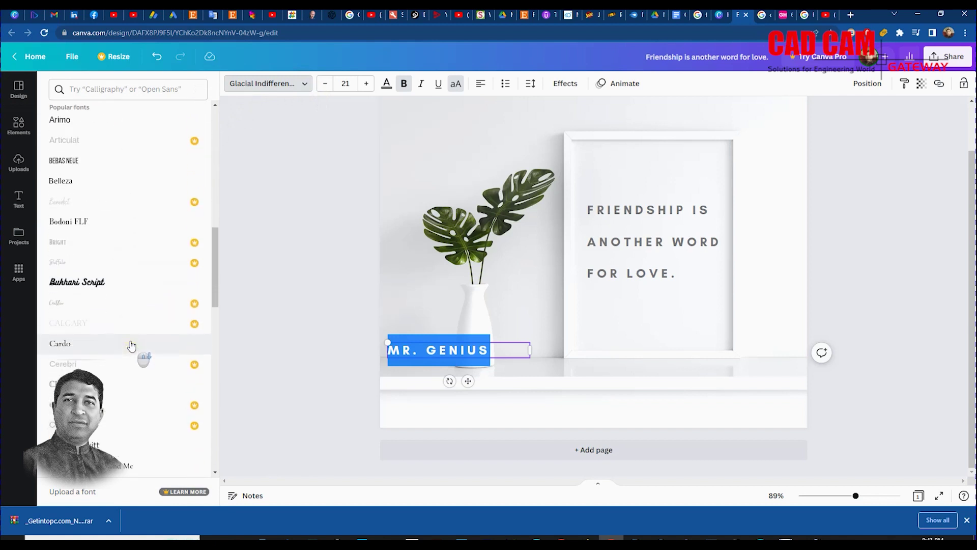
click(121, 281)
click(121, 286)
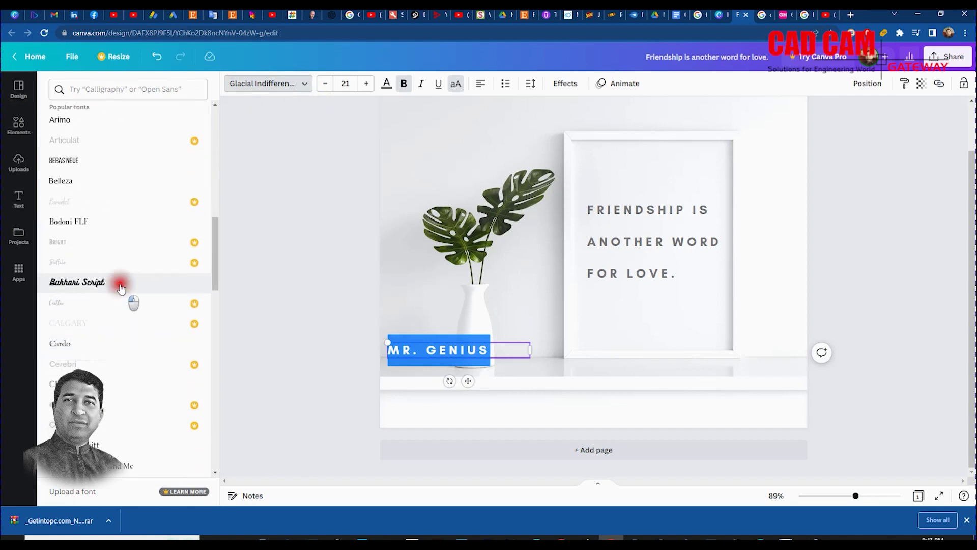
Step: Try the Jonathan font on the "MR. GENIUS" text and turn off its all-uppercase formatting
scroll(121, 289, down, 5)
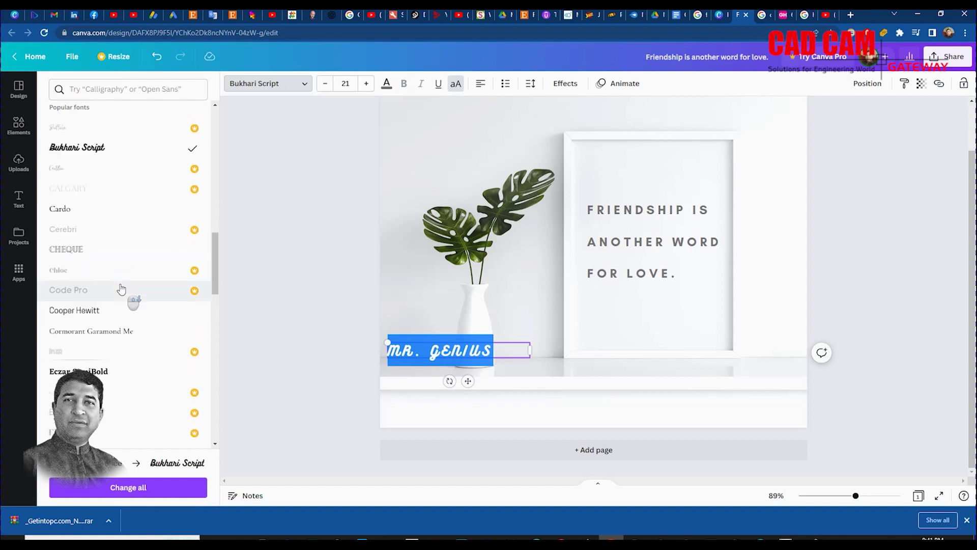
scroll(121, 289, down, 10)
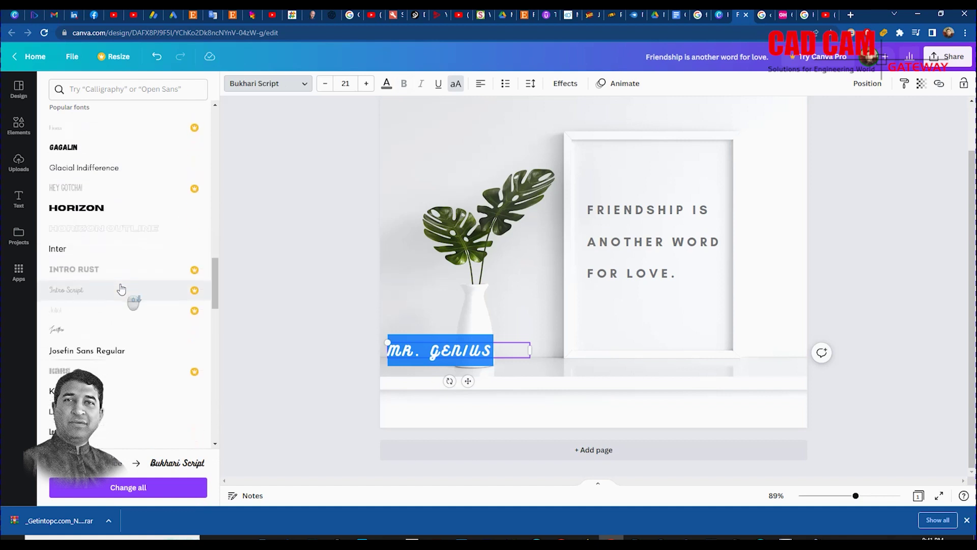
scroll(121, 289, down, 1)
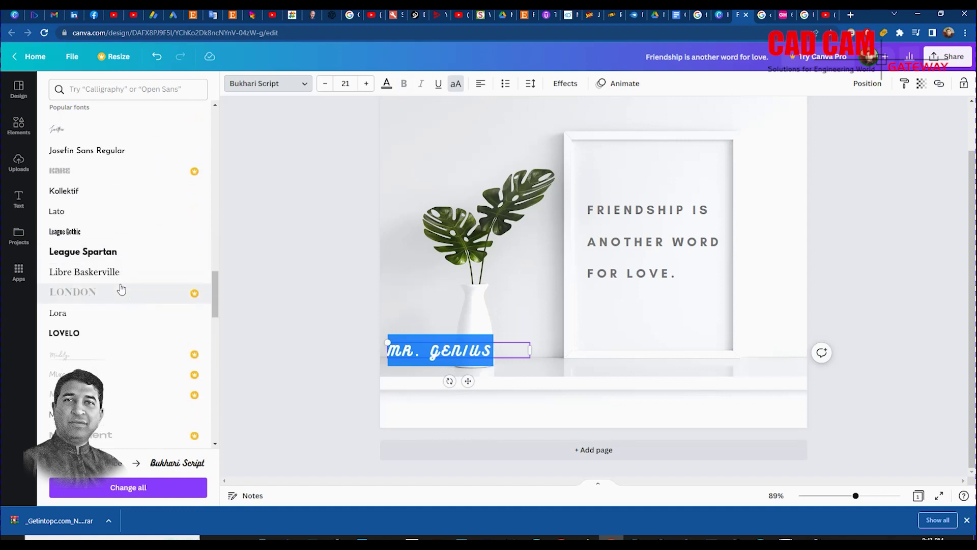
click(81, 128)
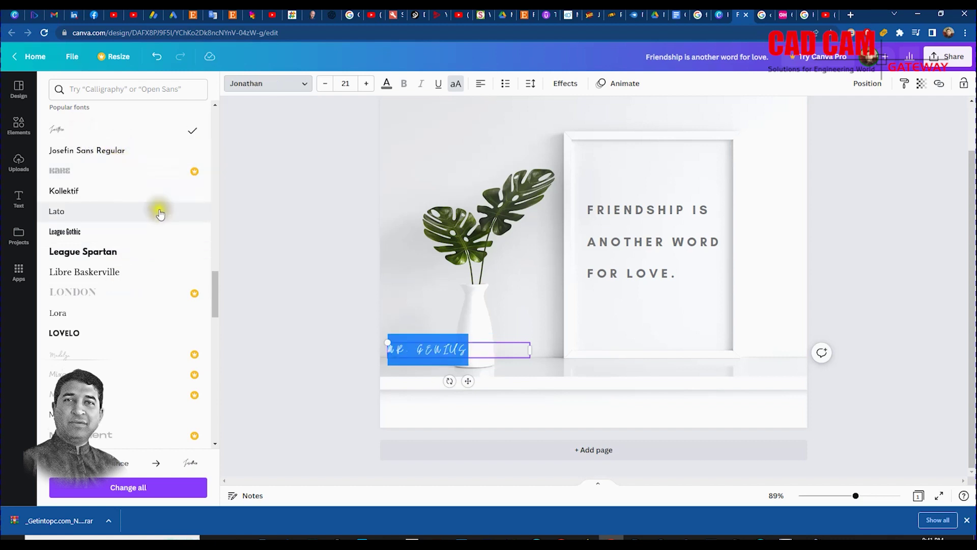
scroll(152, 306, down, 3)
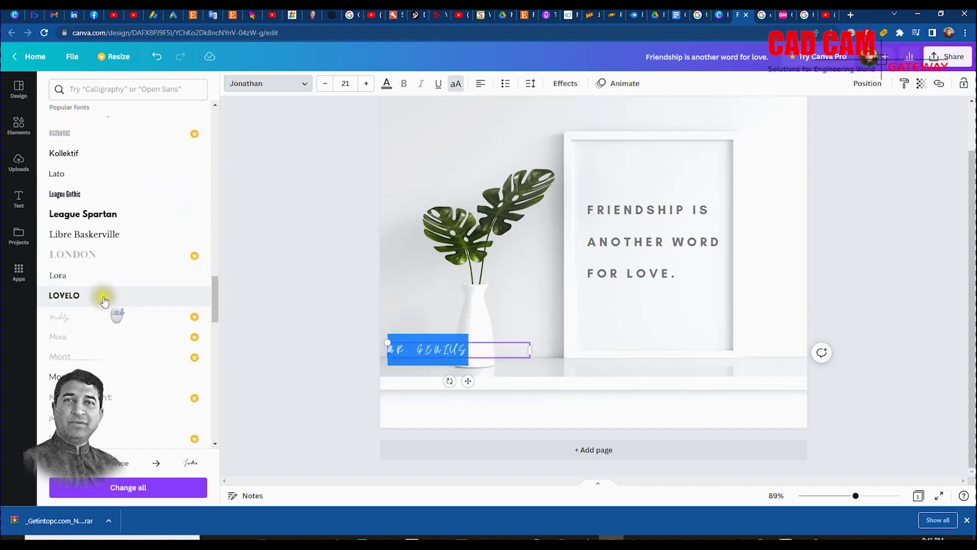
click(456, 85)
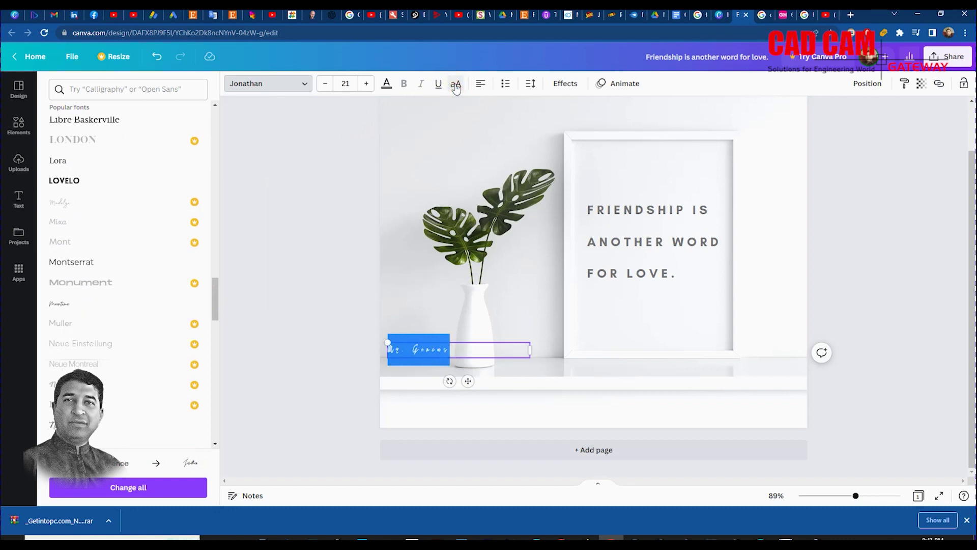
Step: Set the "Mr. Genius" text in the Nickainley font
scroll(123, 291, down, 5)
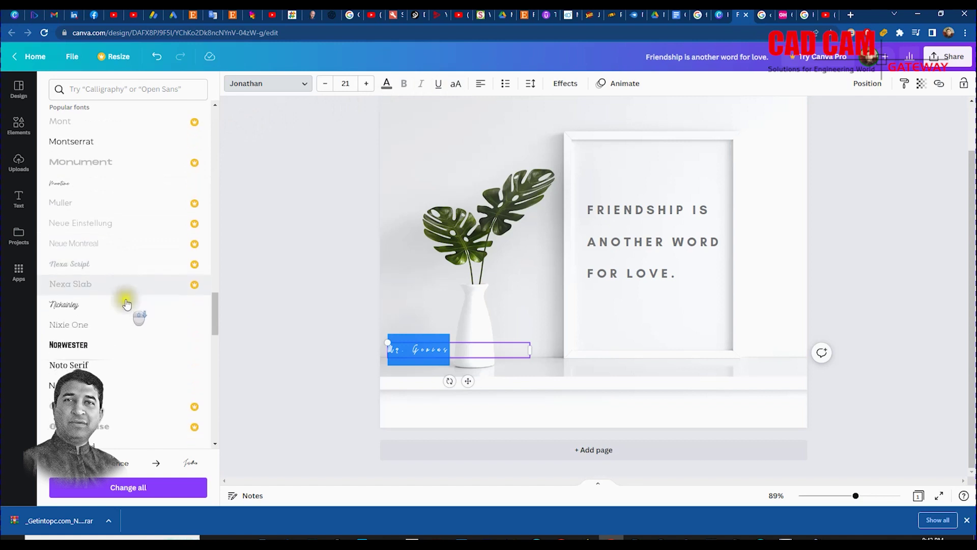
click(123, 127)
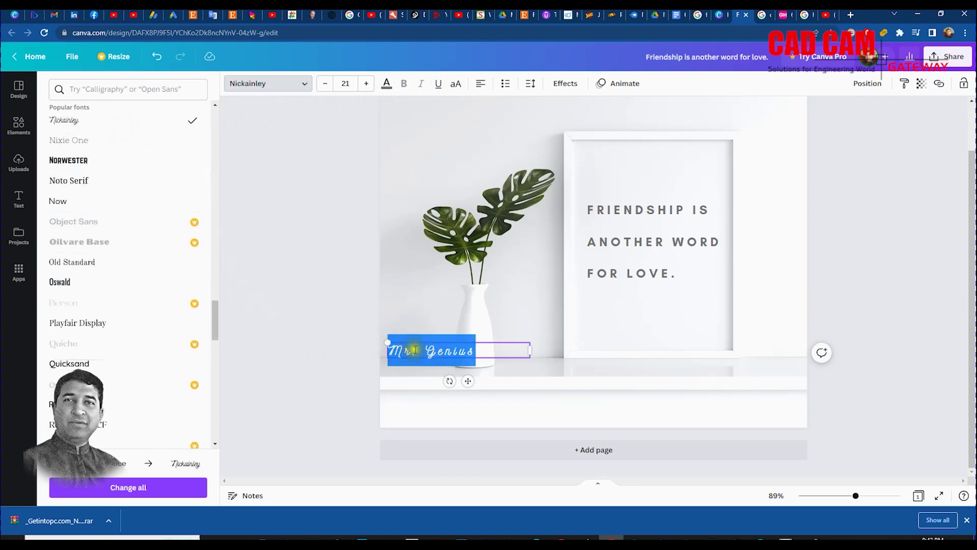
key(Escape)
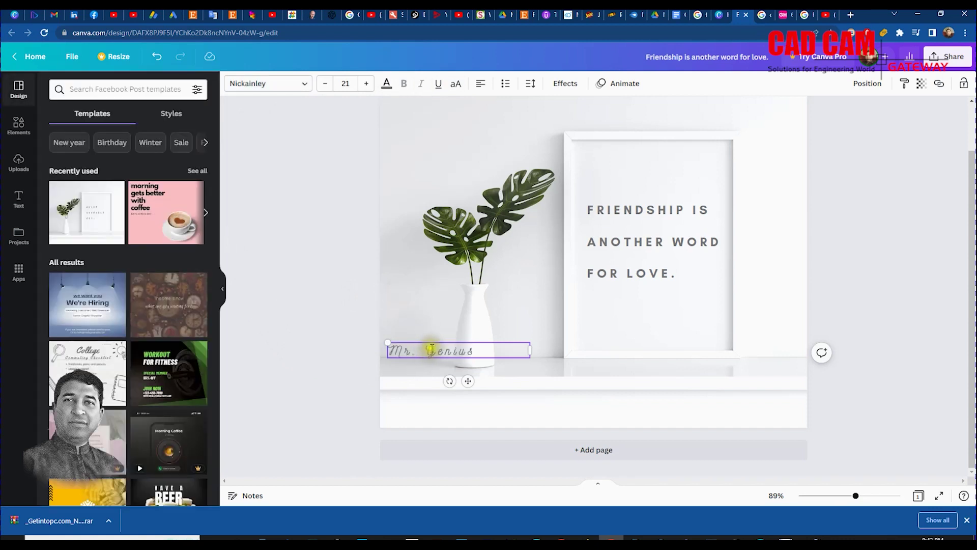
Step: Move the "Mr. Genius" text into the picture frame just below the quote and reduce its font size to 17
drag(432, 341, 630, 291)
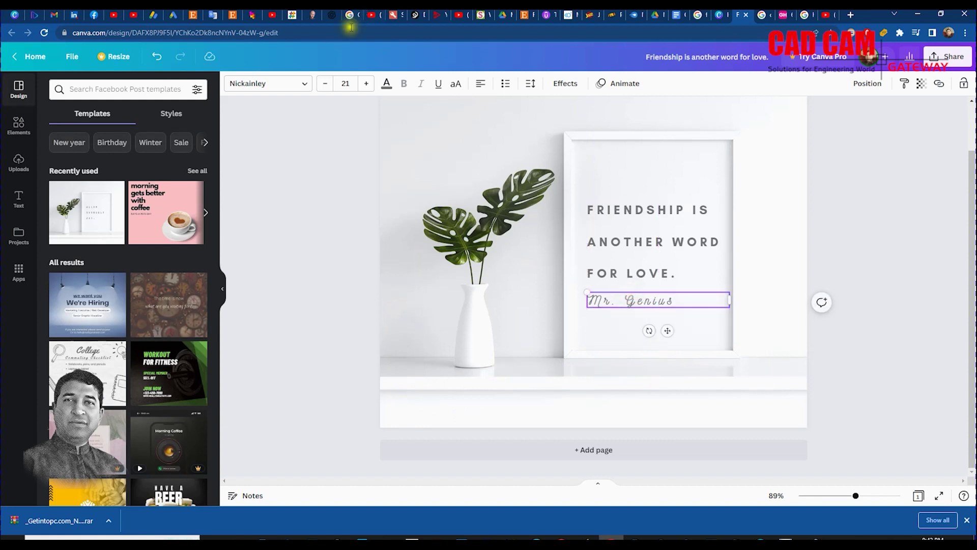
click(325, 83)
click(325, 84)
click(325, 83)
click(325, 83)
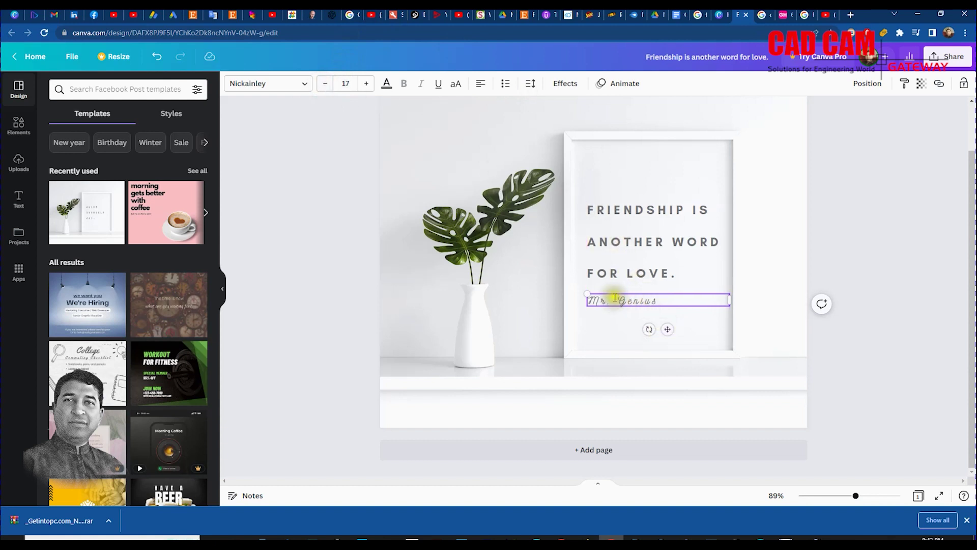
Step: Tilt the "Mr. Genius" text so it rises toward the right beneath the quote, like a signature
click(642, 297)
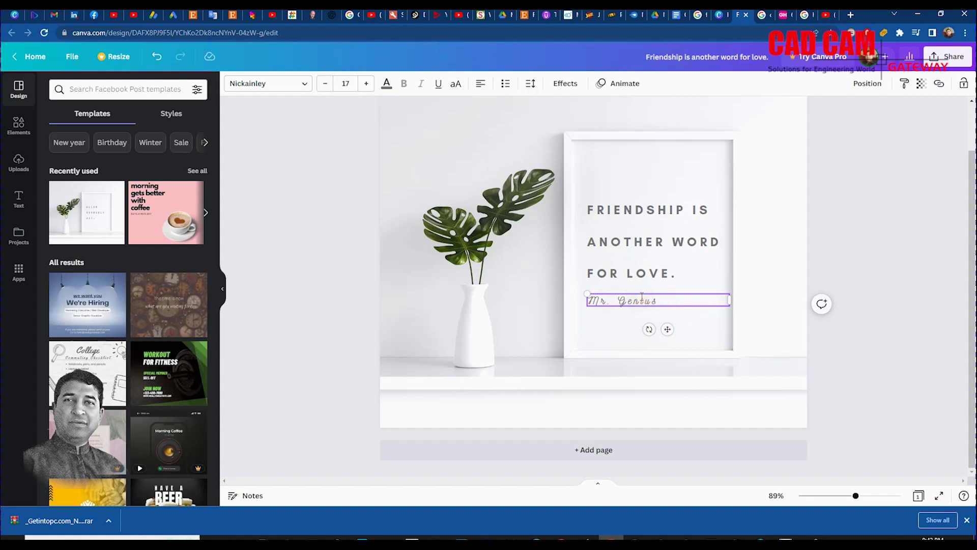
drag(642, 296, 660, 342)
click(667, 330)
click(649, 330)
Step: Reduce the tilted "Mr. Genius" text to font size 12
click(324, 85)
click(324, 85)
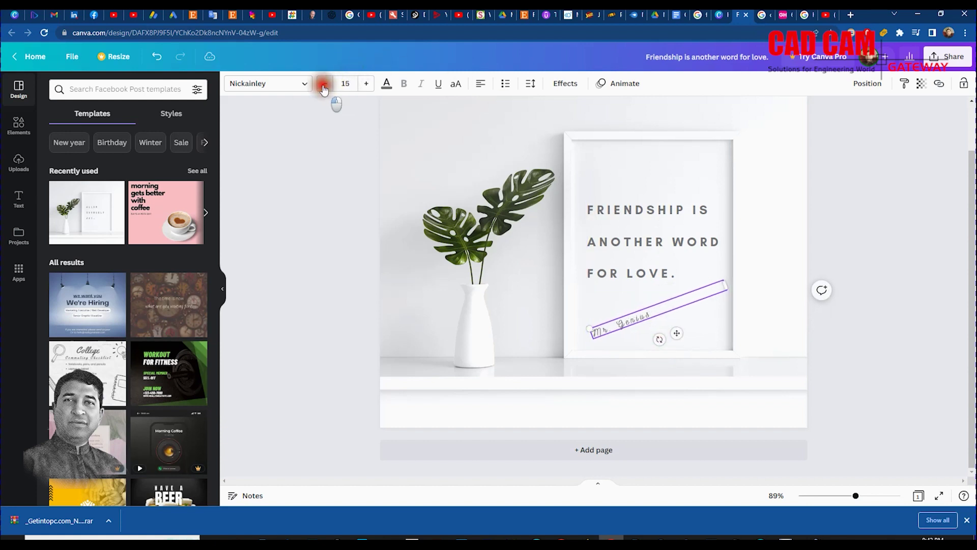
click(324, 85)
click(324, 85)
click(324, 84)
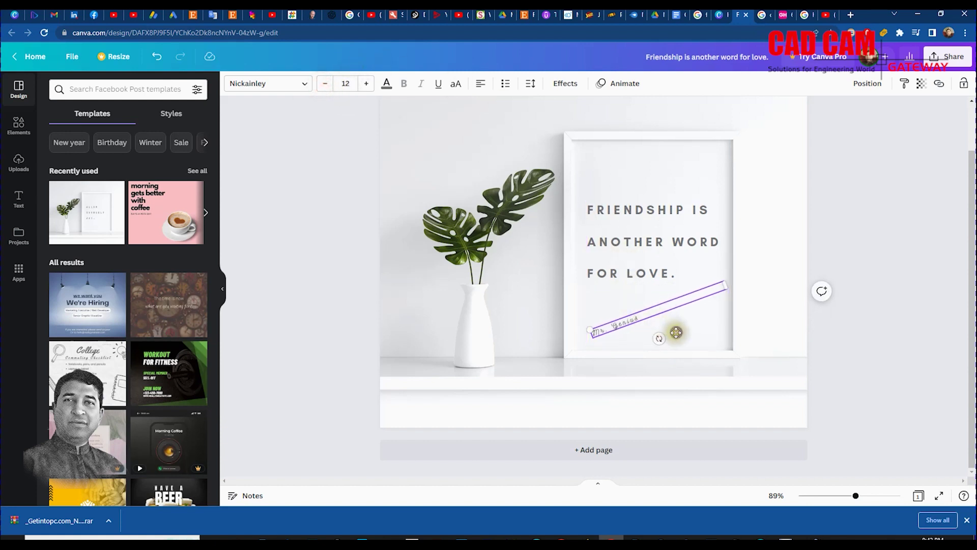
Step: Move the tilted "Mr. Genius" text slightly up and right, and shorten its text box to fit the words
drag(676, 332, 687, 317)
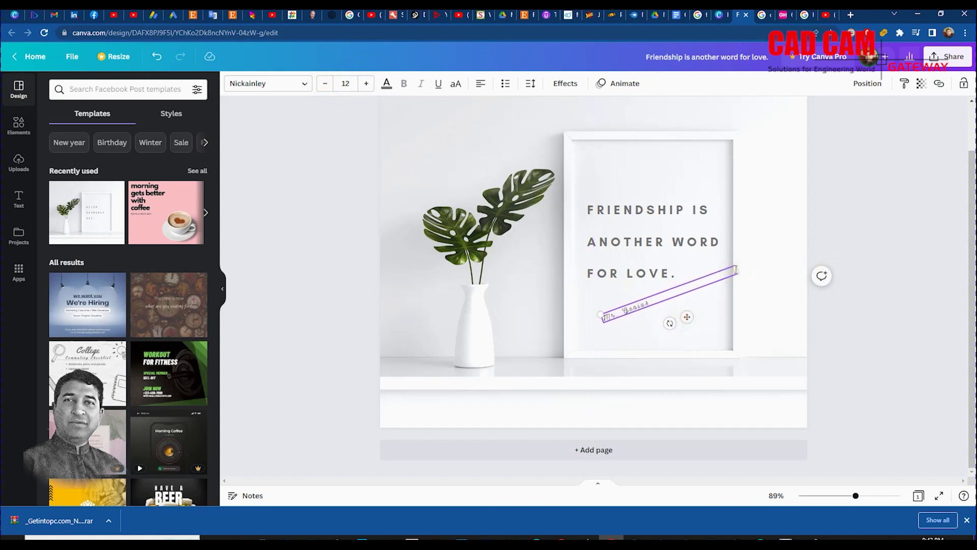
drag(736, 270, 664, 309)
click(862, 252)
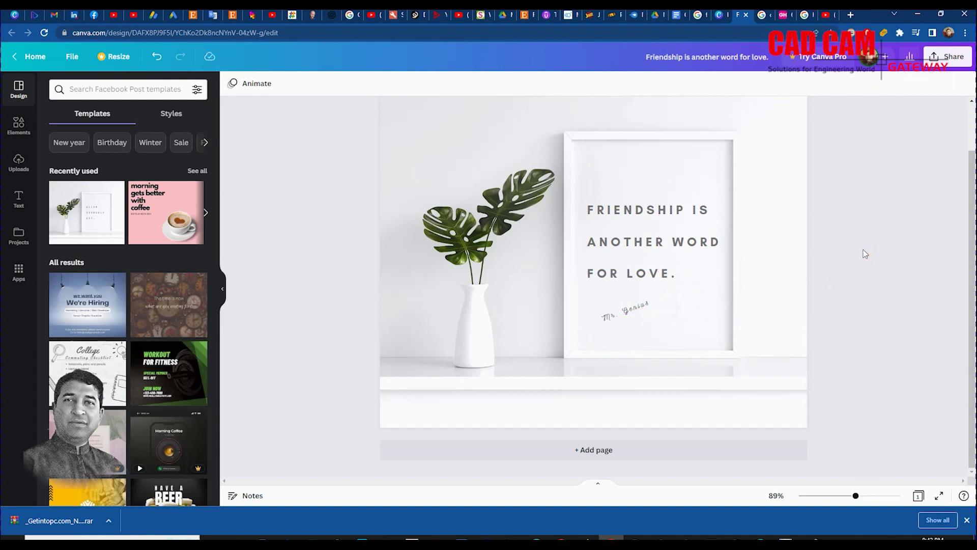
Step: Try the Allura font on the "Mr. Genius" signature, settling on Amsterdam One instead
click(631, 307)
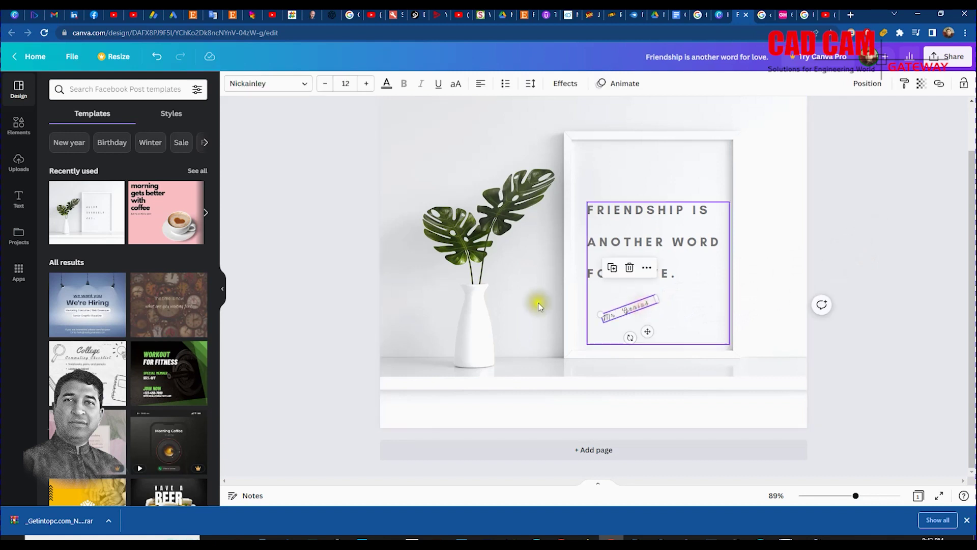
click(285, 83)
scroll(155, 356, down, 15)
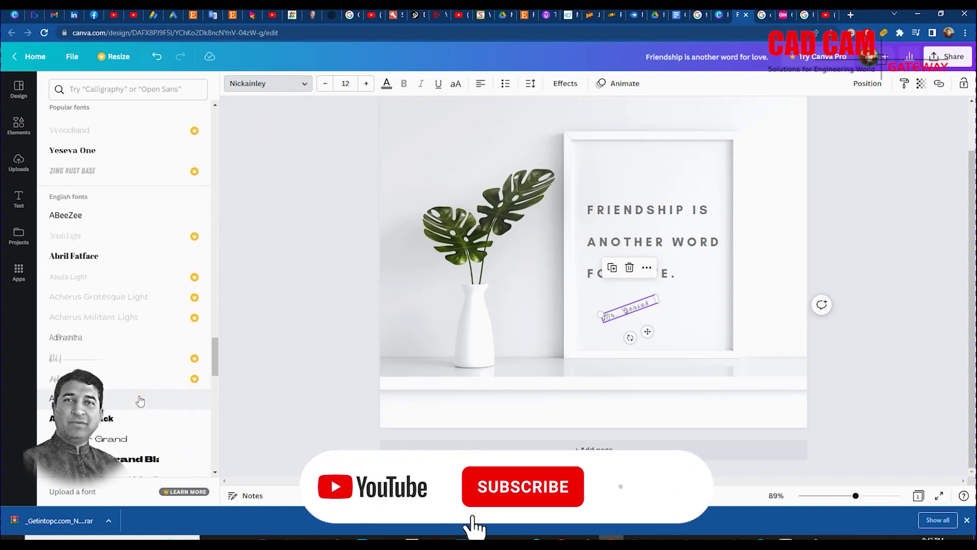
scroll(141, 400, down, 5)
scroll(141, 401, down, 15)
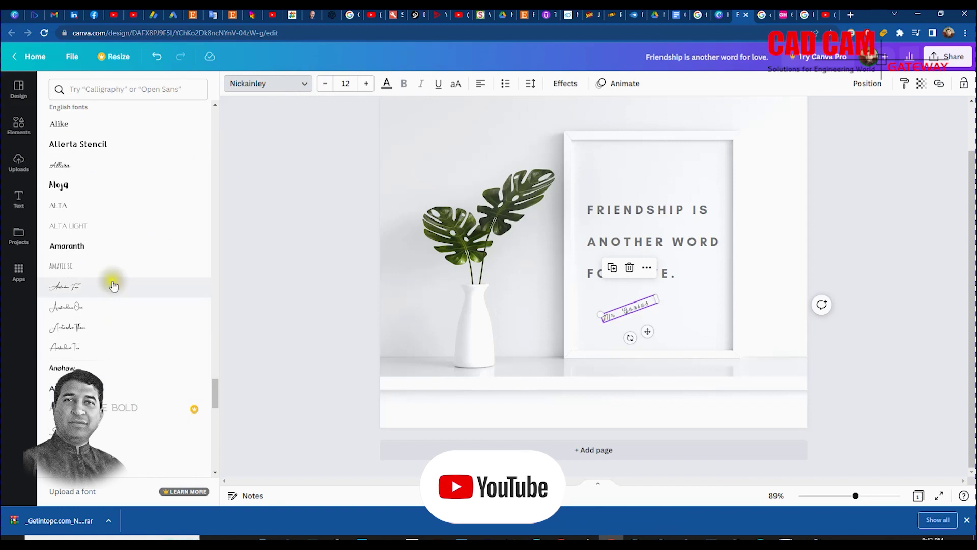
click(73, 168)
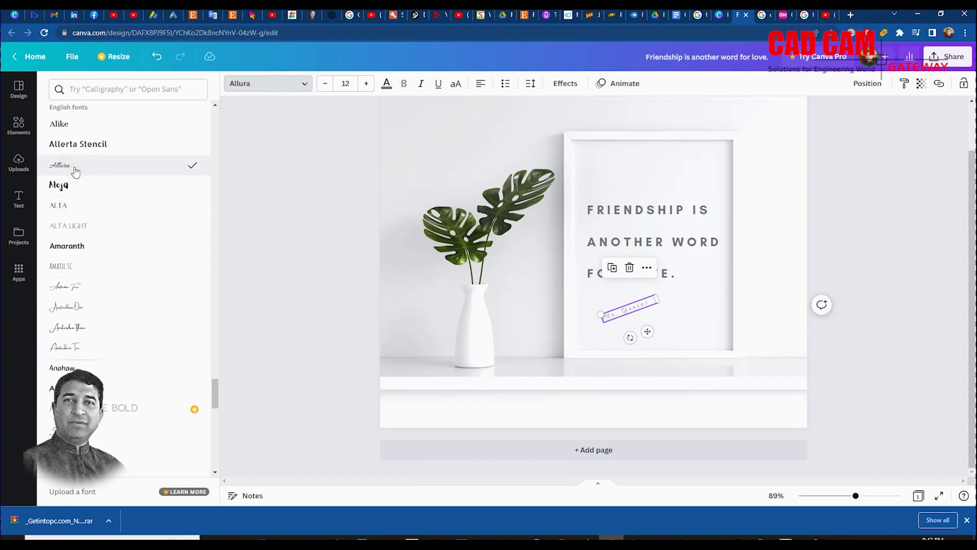
click(87, 308)
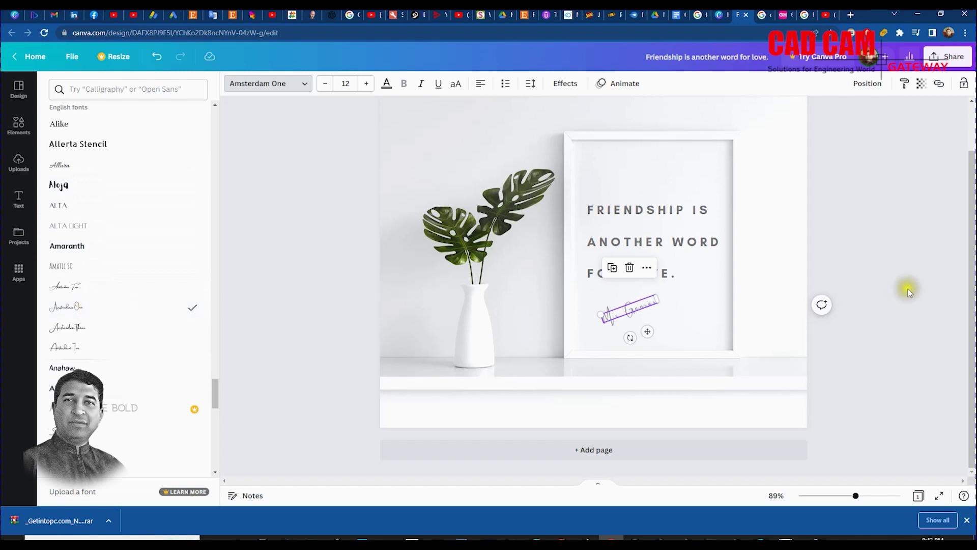
click(837, 242)
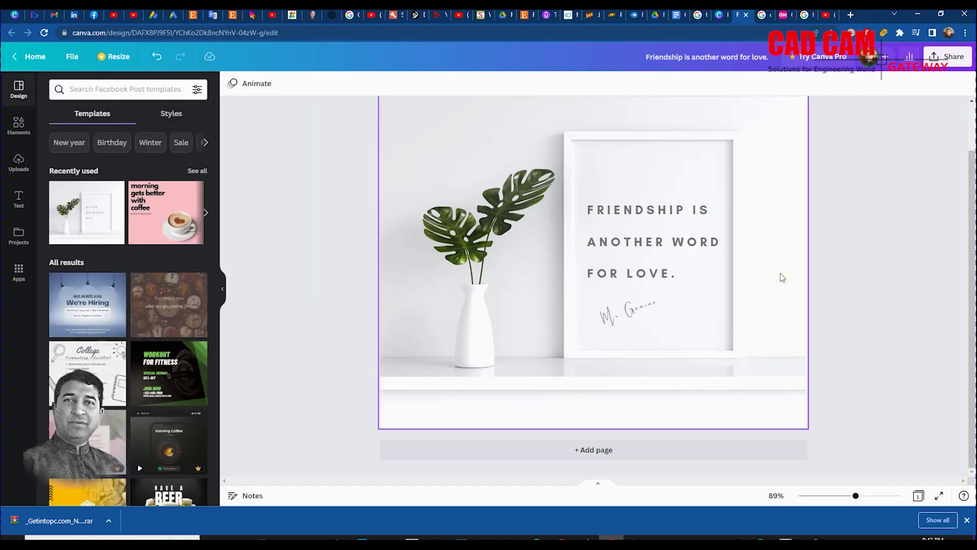
Step: Open the design's download settings and choose JPG as the file type
scroll(782, 278, up, 1)
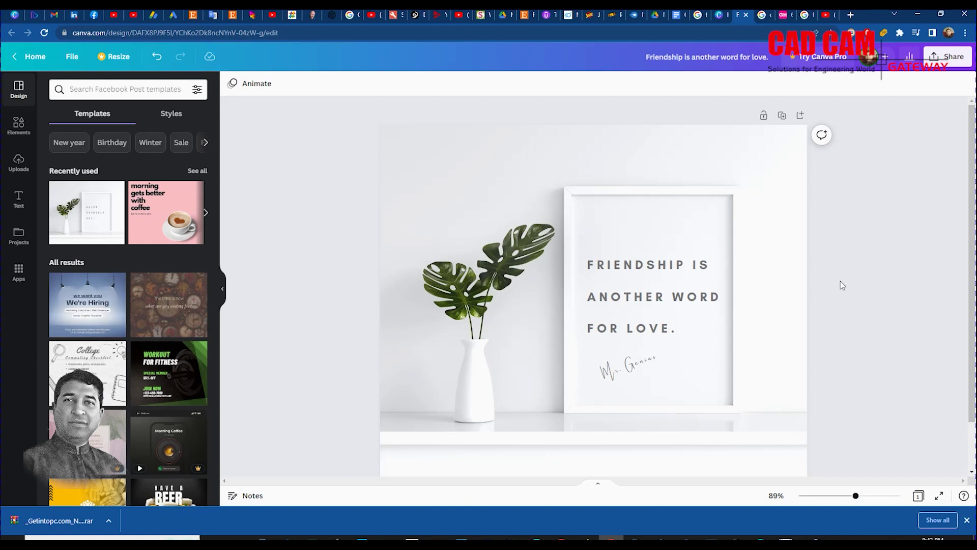
click(952, 58)
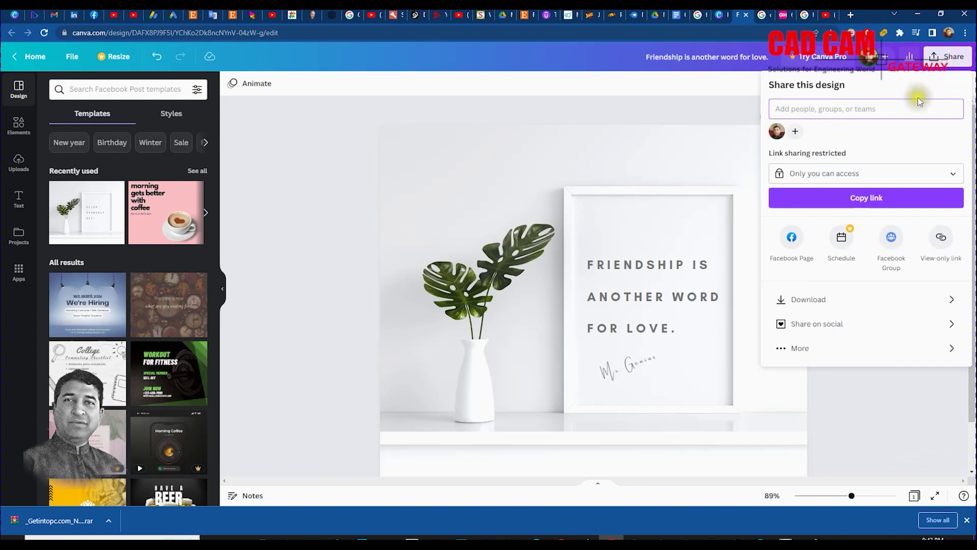
click(829, 299)
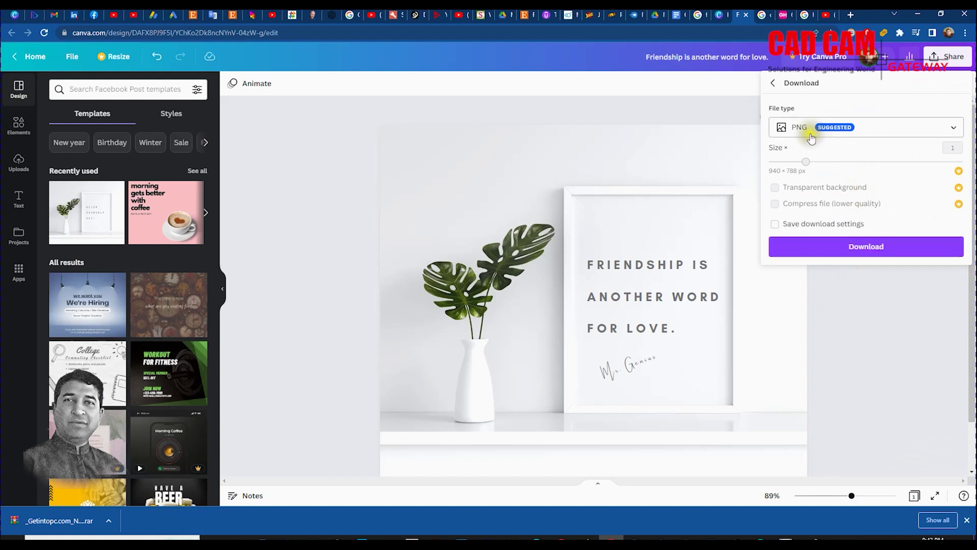
click(896, 135)
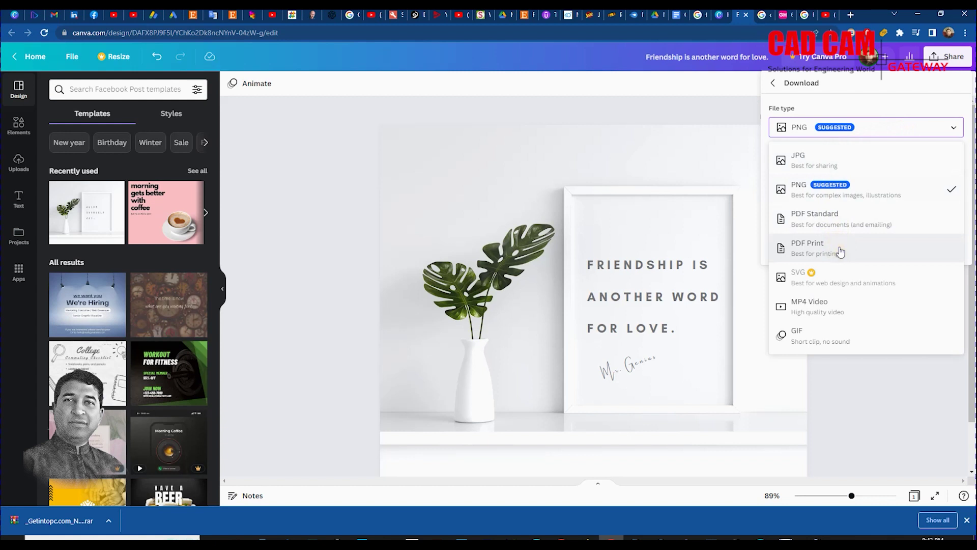
click(864, 167)
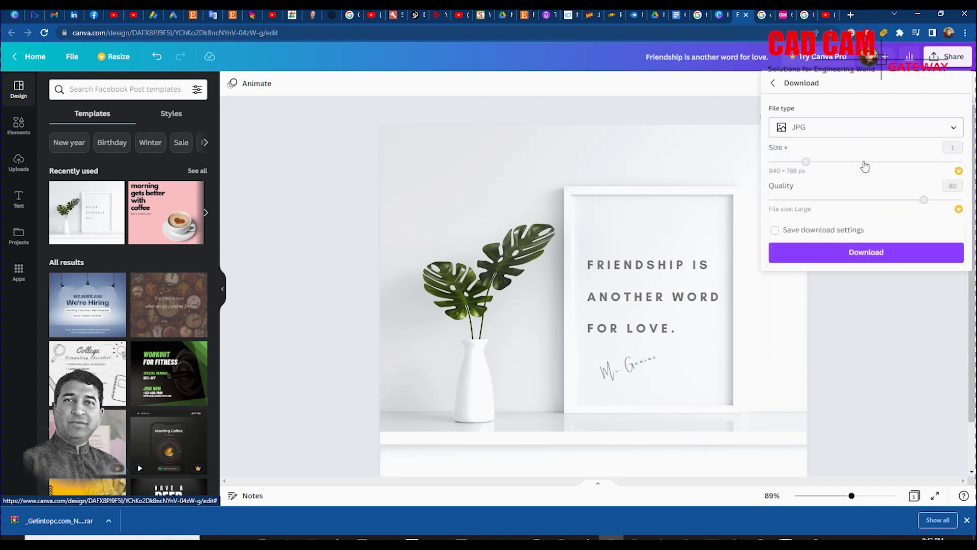
Step: Switch the download file type to PNG and start downloading the design
click(880, 128)
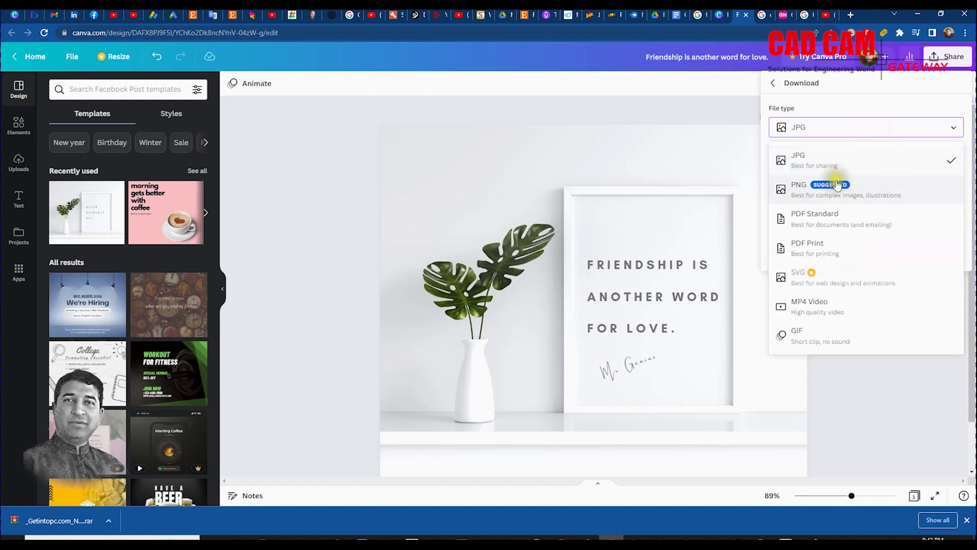
click(887, 189)
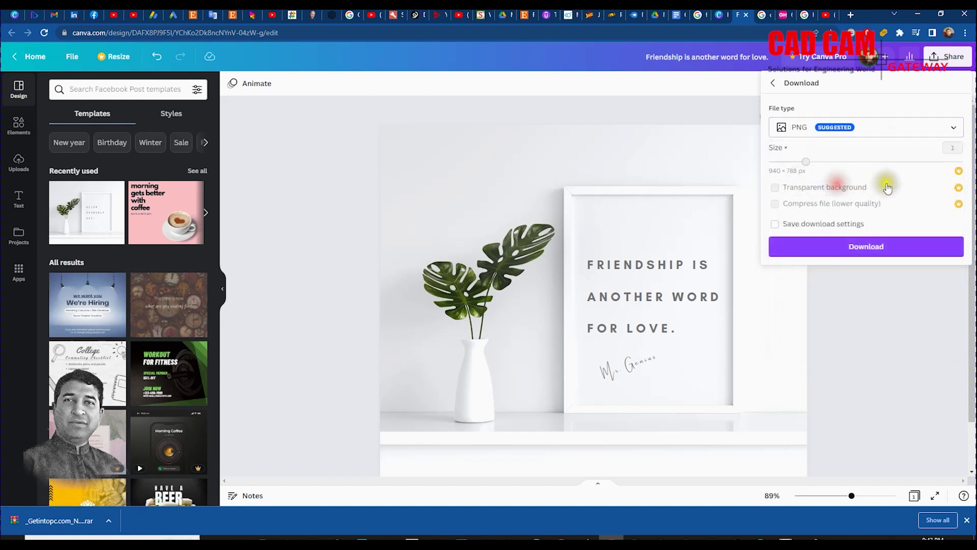
click(876, 246)
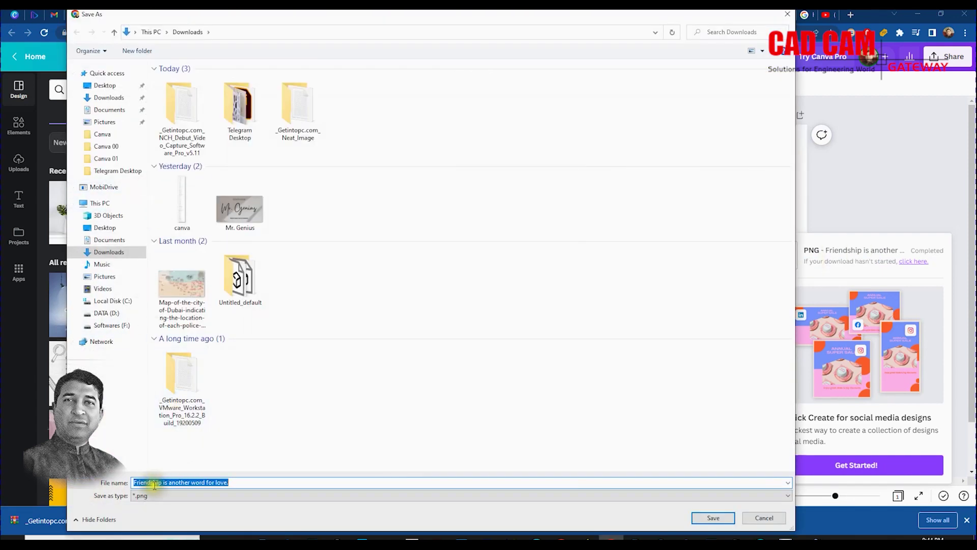
Step: Save the PNG in the Downloads folder as "Friendship is another word for love." and dismiss the download notice
click(714, 518)
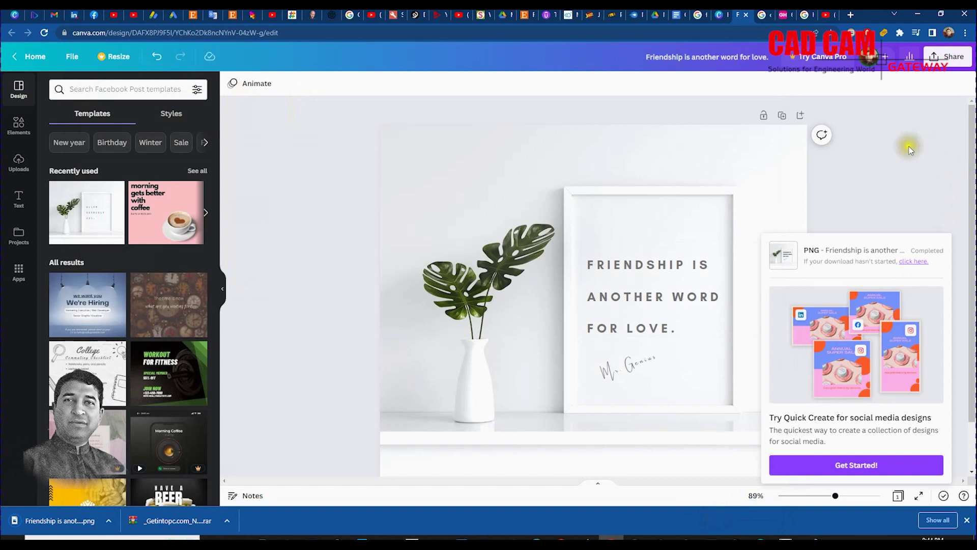
click(909, 191)
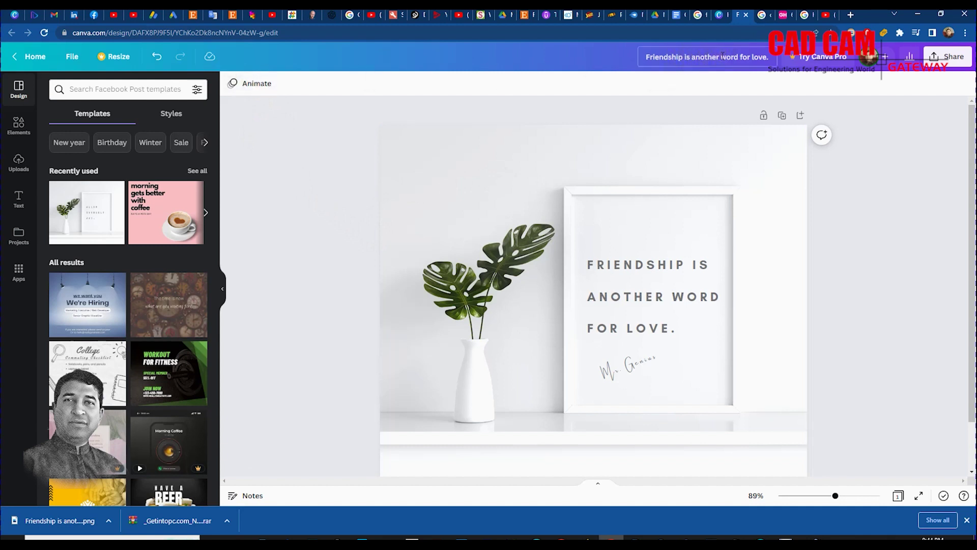
click(696, 56)
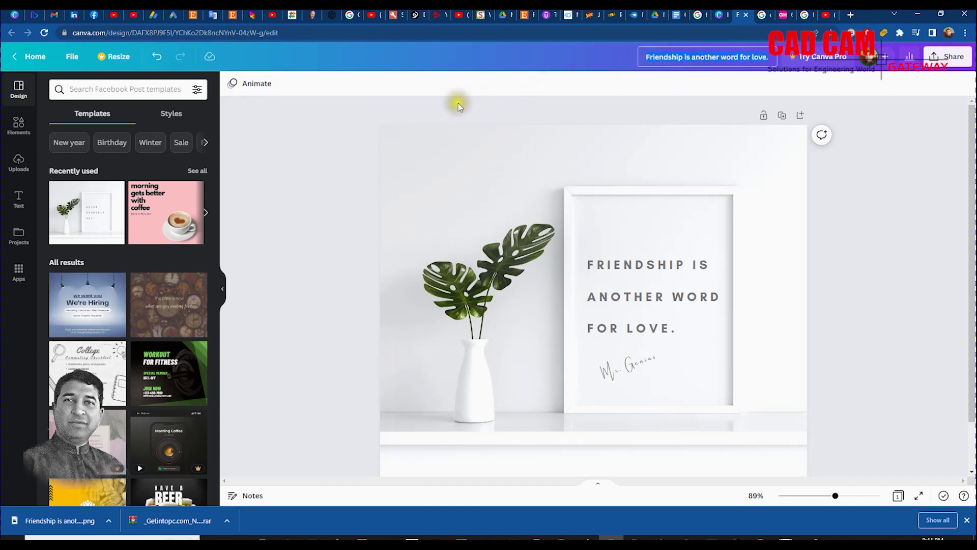
click(310, 120)
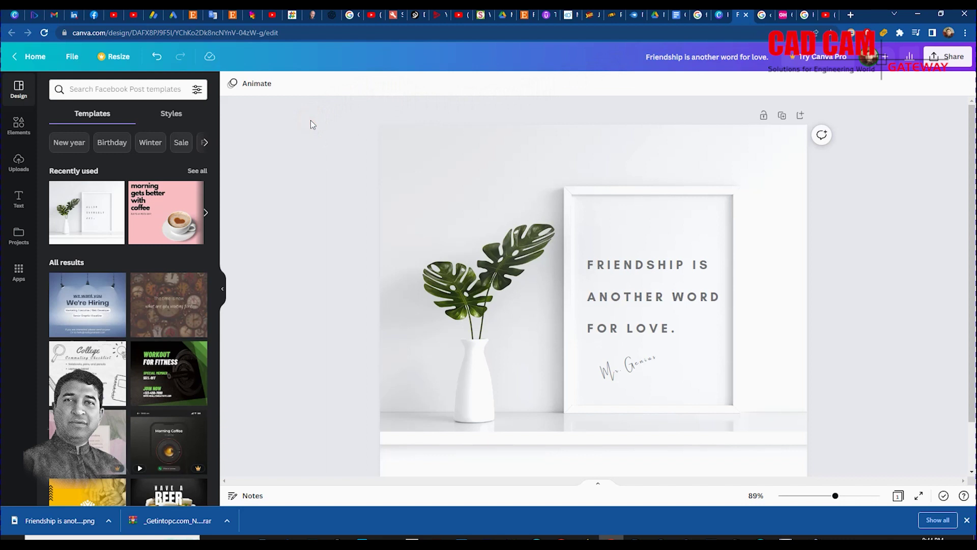
Step: Save the design to a new folder named "Facebook post"
click(73, 57)
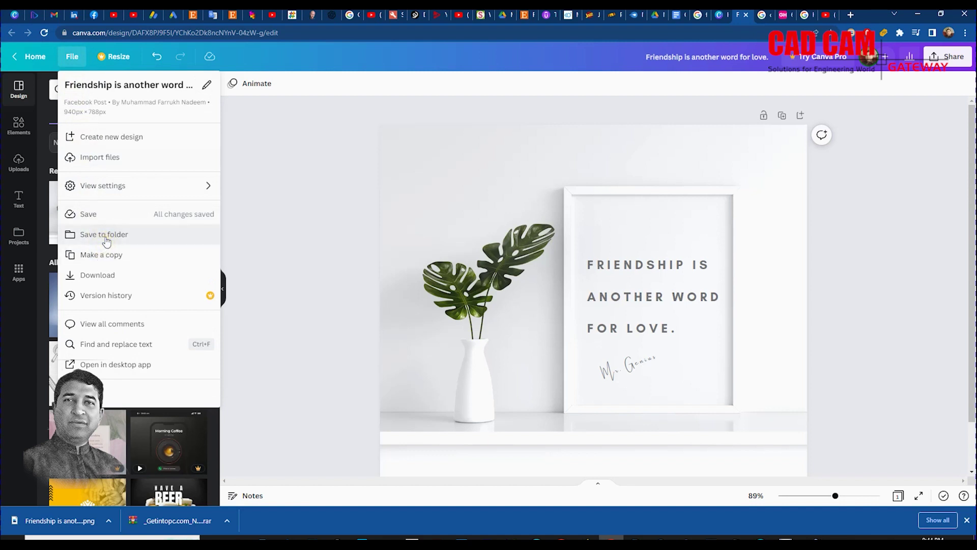
click(106, 237)
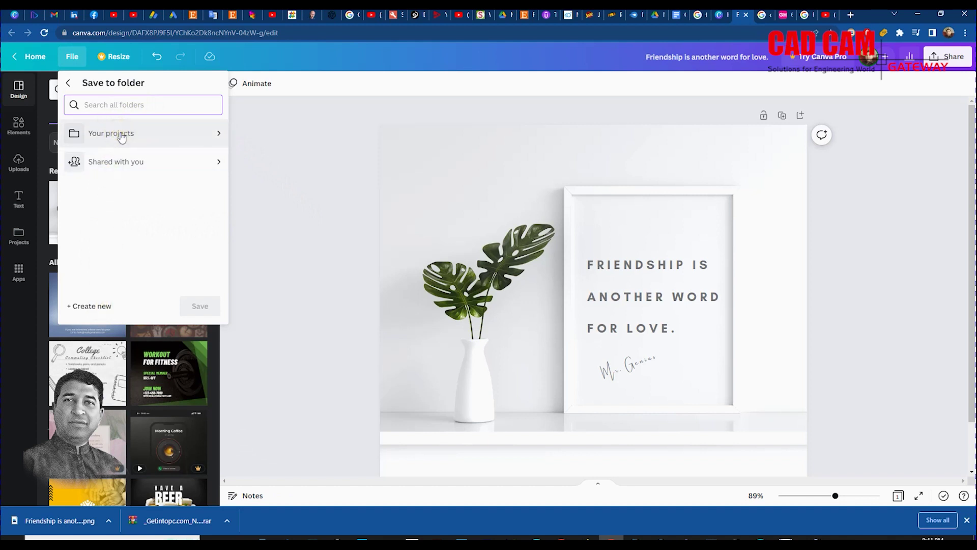
click(82, 305)
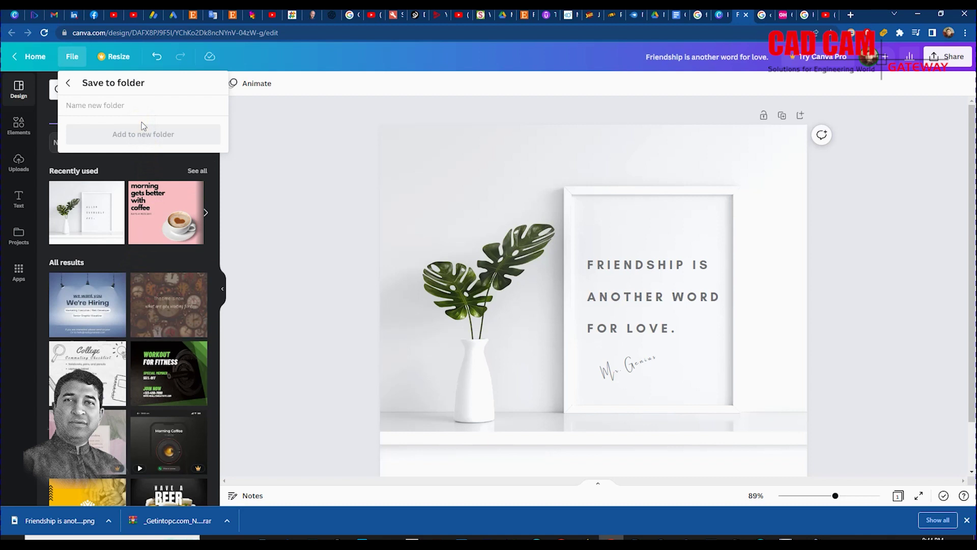
text(Facebook post)
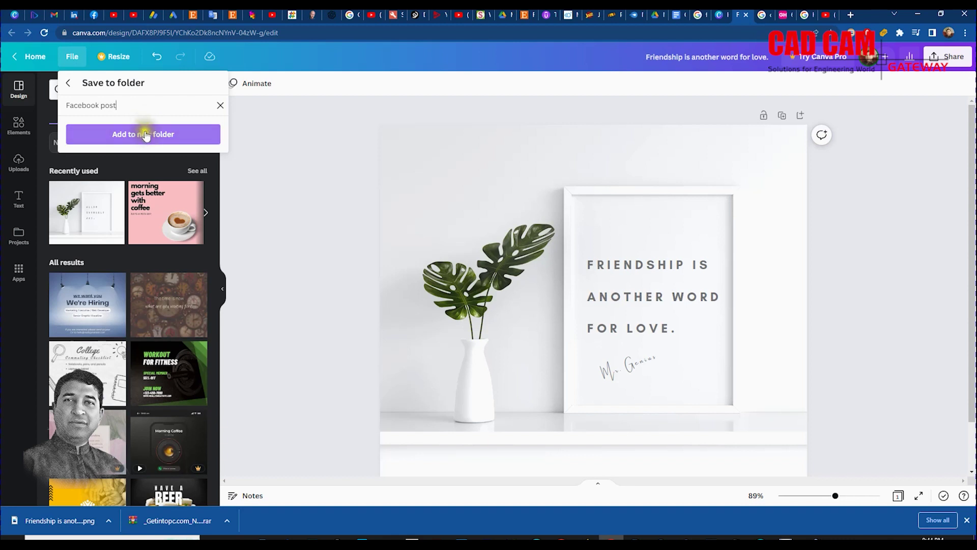
click(144, 131)
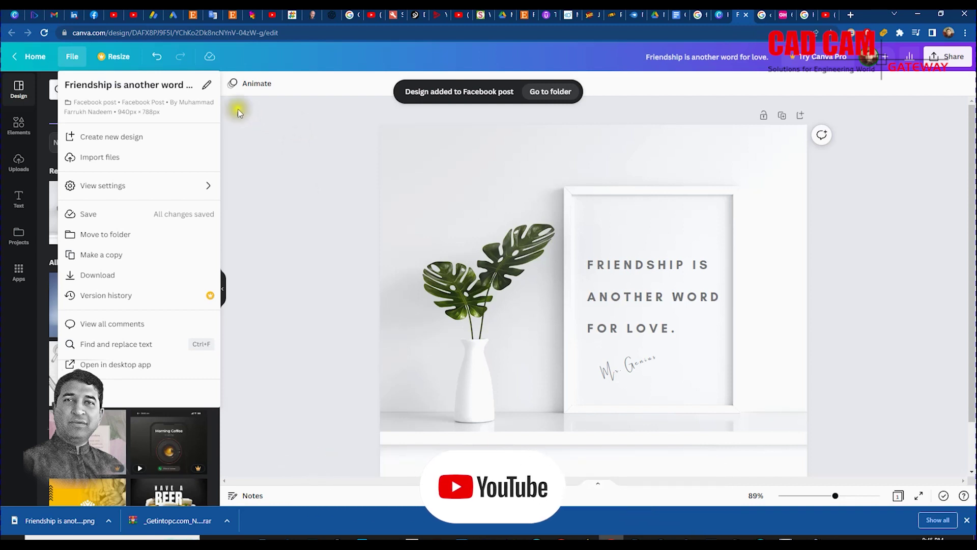
click(109, 220)
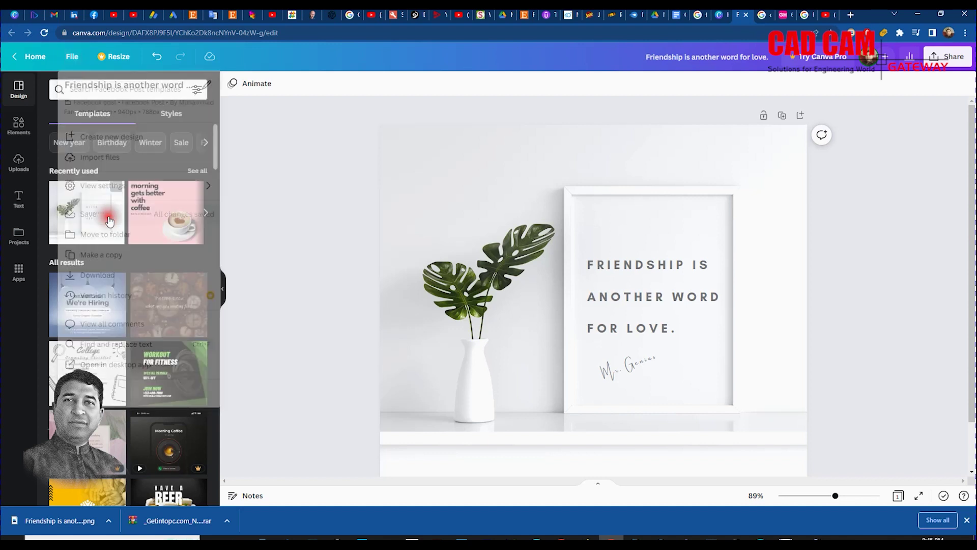
Step: Return to the home page and reopen the "Friendship is another word for love." design in the browser, declining the desktop app
click(30, 59)
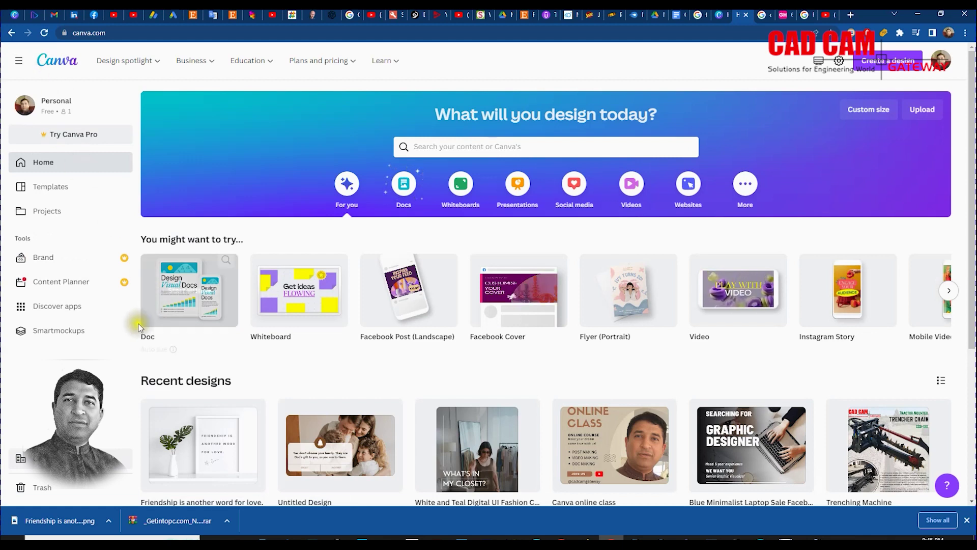
scroll(214, 307, down, 3)
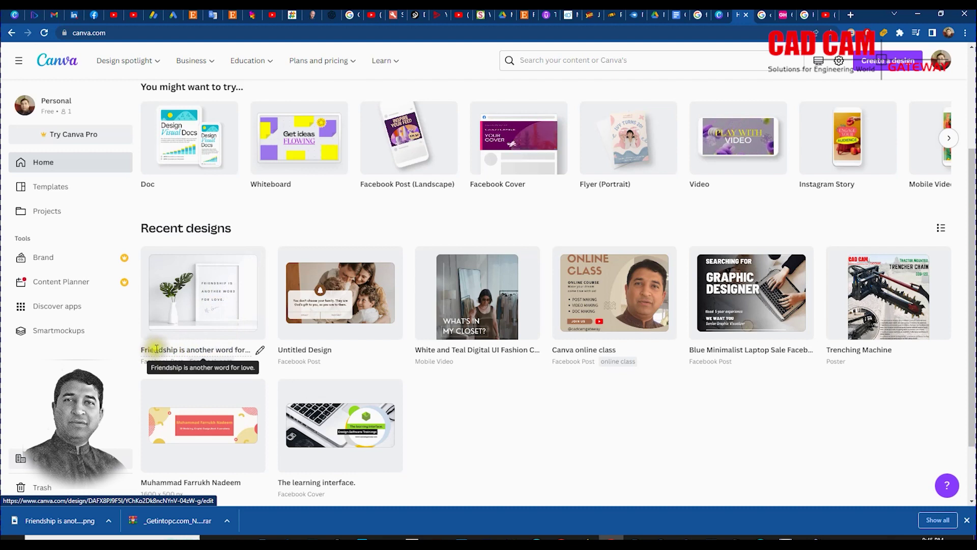
click(211, 297)
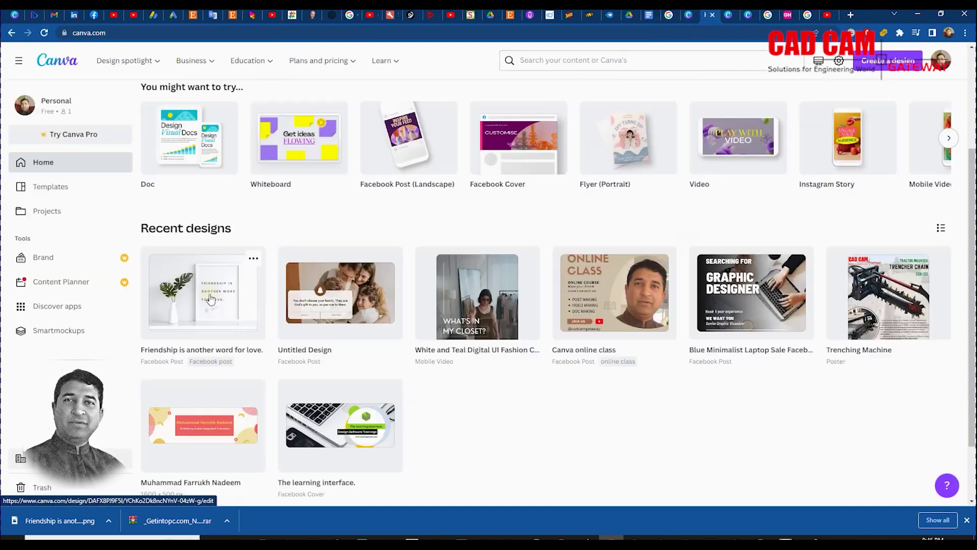
click(211, 299)
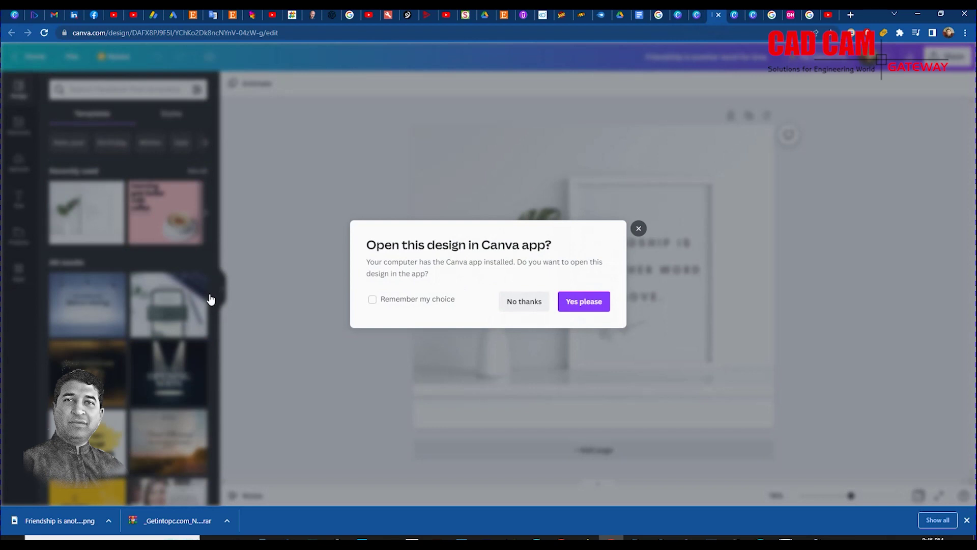
click(525, 301)
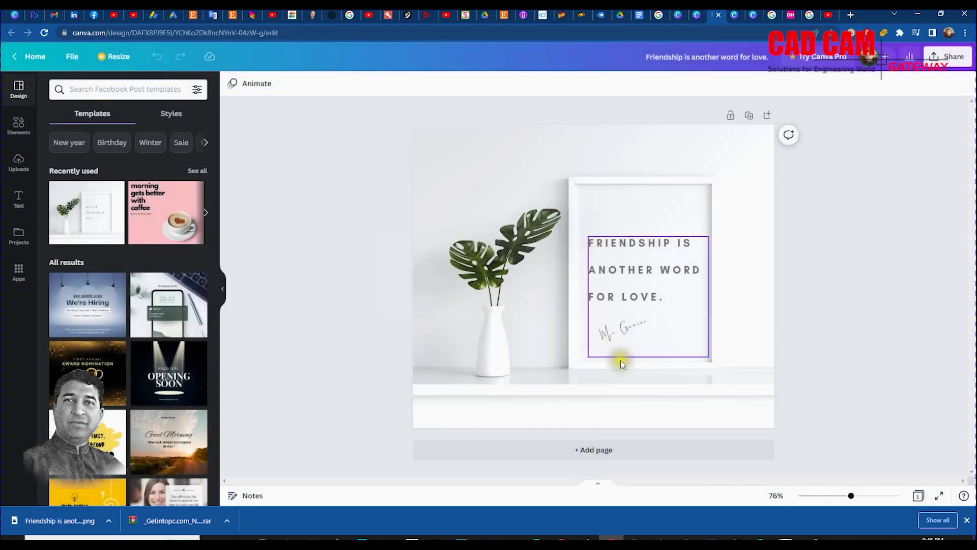
click(842, 331)
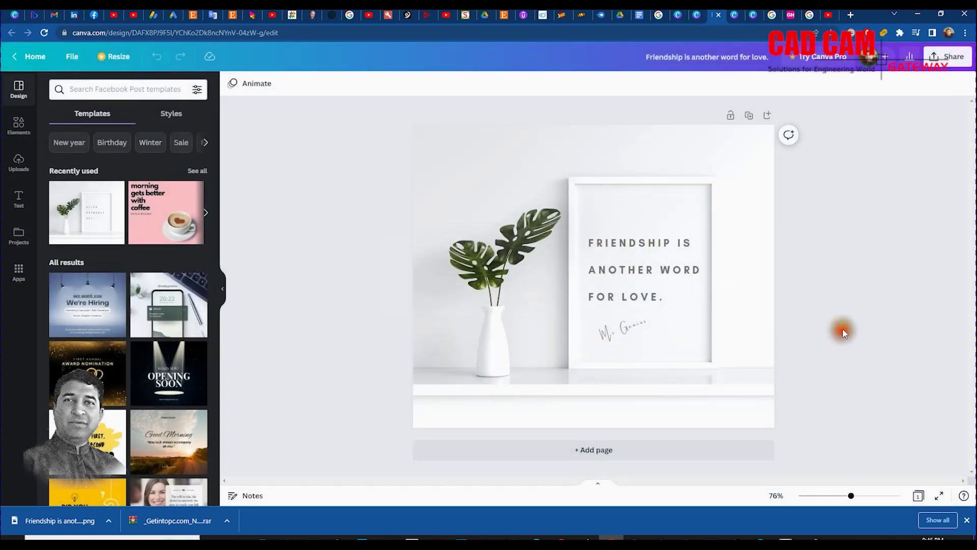
Step: Add a second page, try the pink coffee template on it, and settle on the "Mindset first, action second" template
click(594, 457)
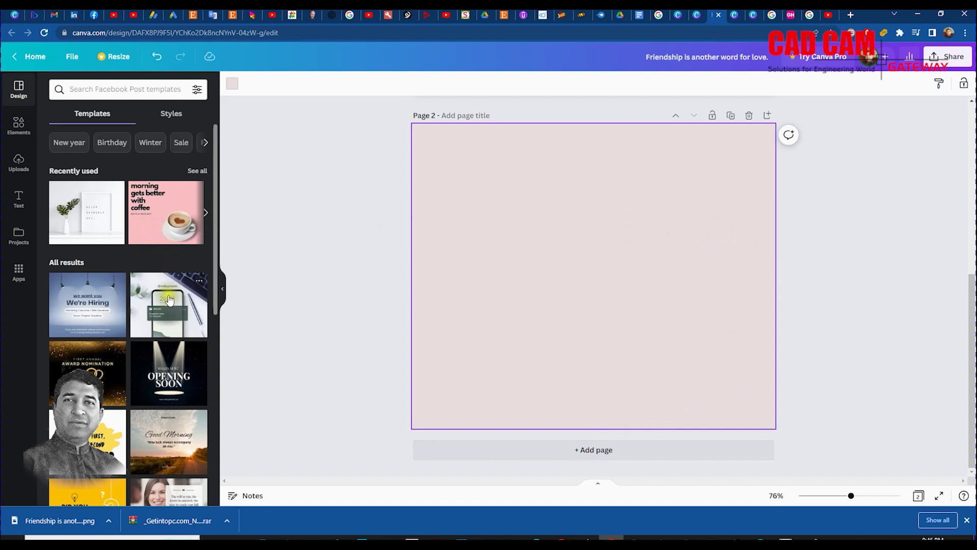
click(166, 221)
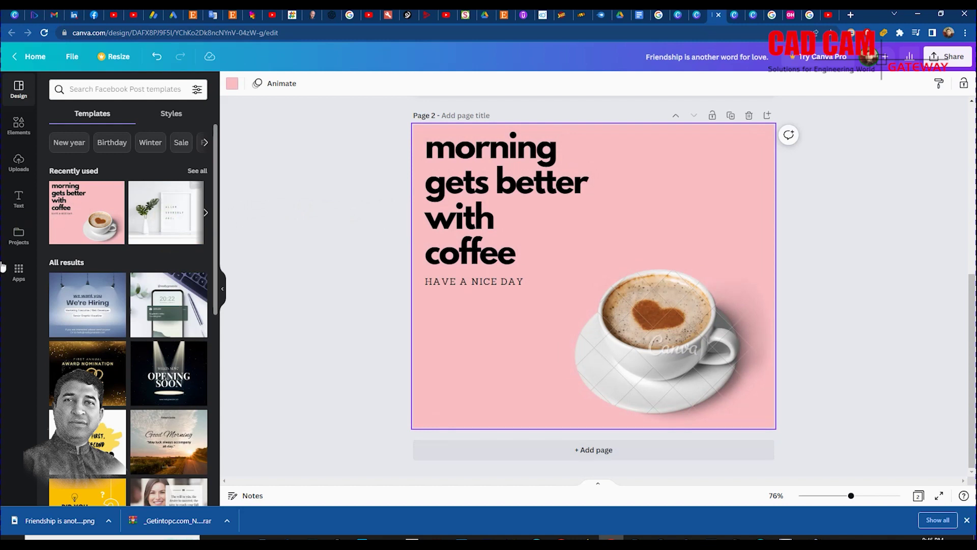
scroll(101, 310, down, 3)
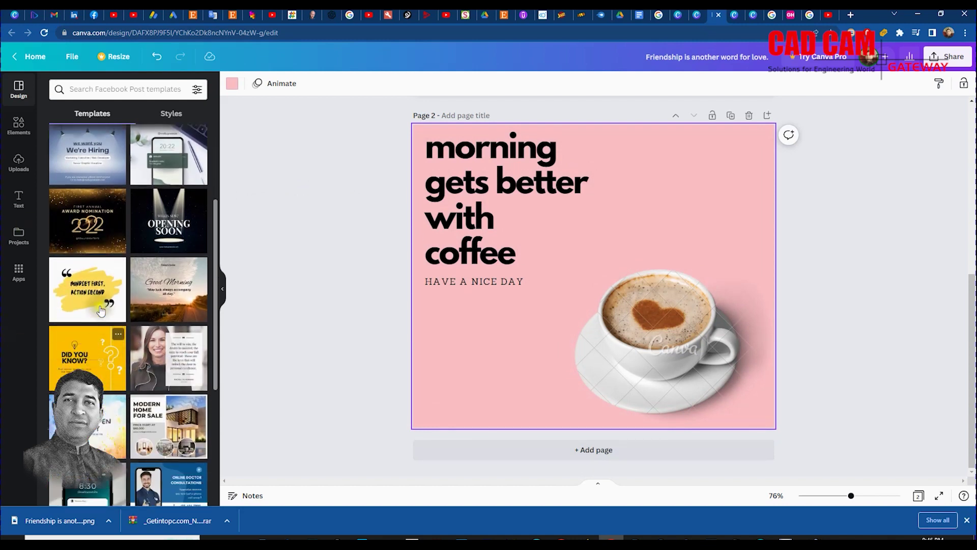
click(101, 310)
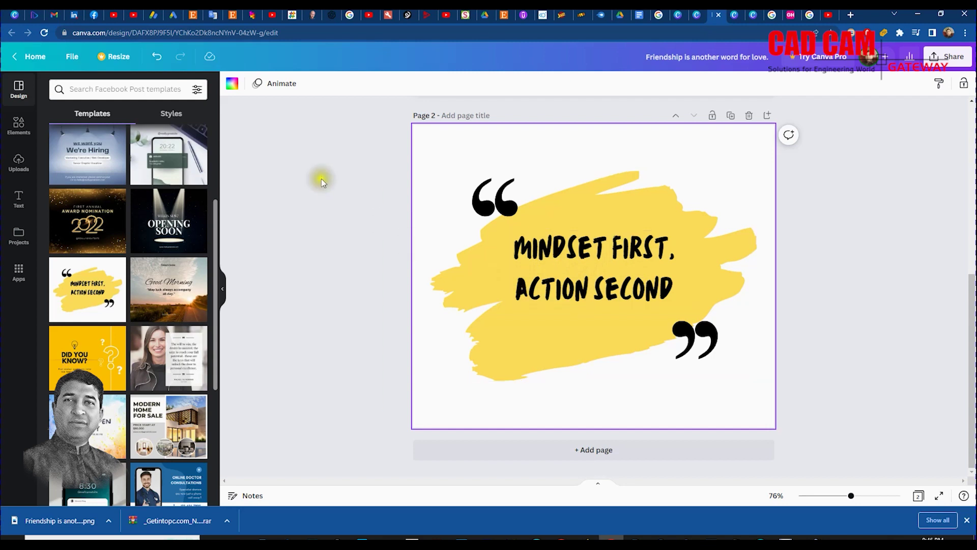
Step: Change the "Mindset first, action second" text color to red
click(558, 249)
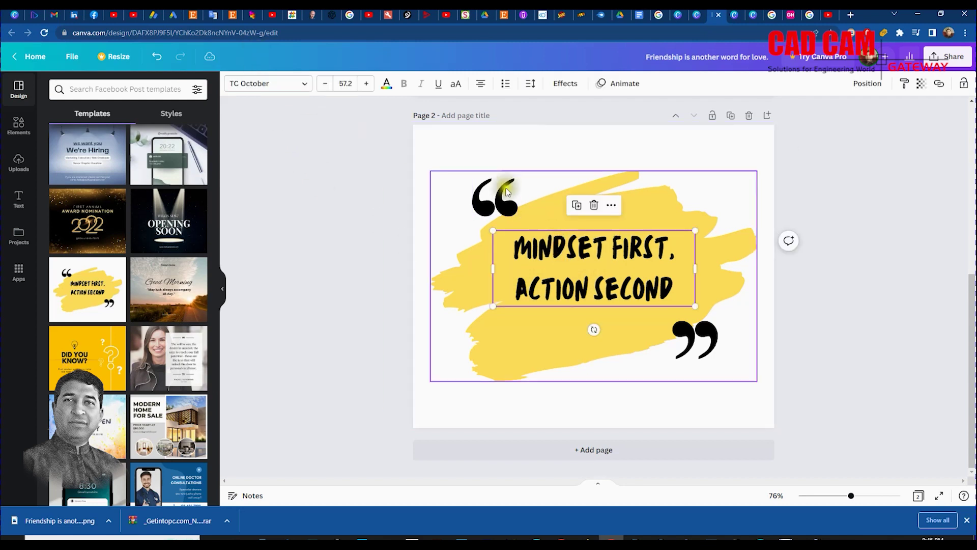
click(386, 83)
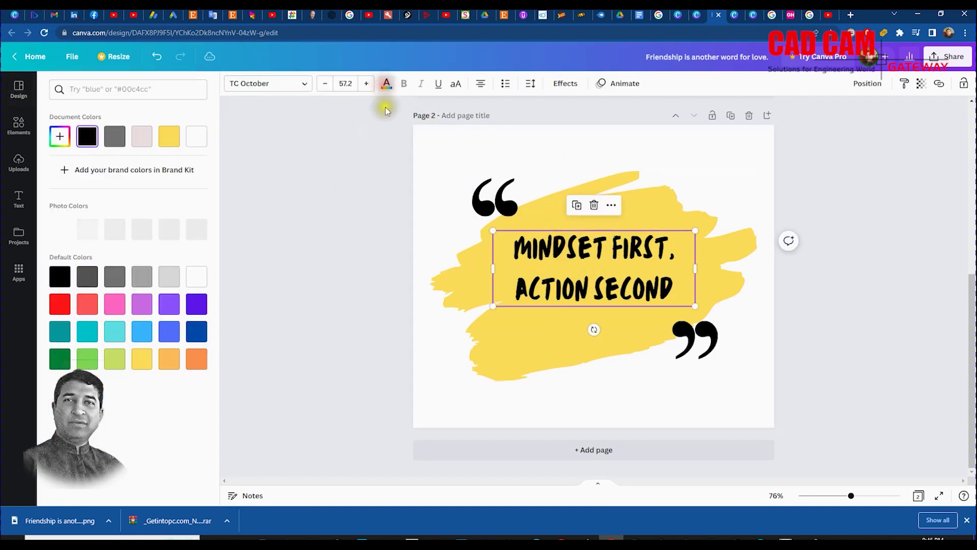
click(60, 304)
click(371, 301)
Step: Recolor the yellow brush stroke behind the quote to light gray
click(544, 330)
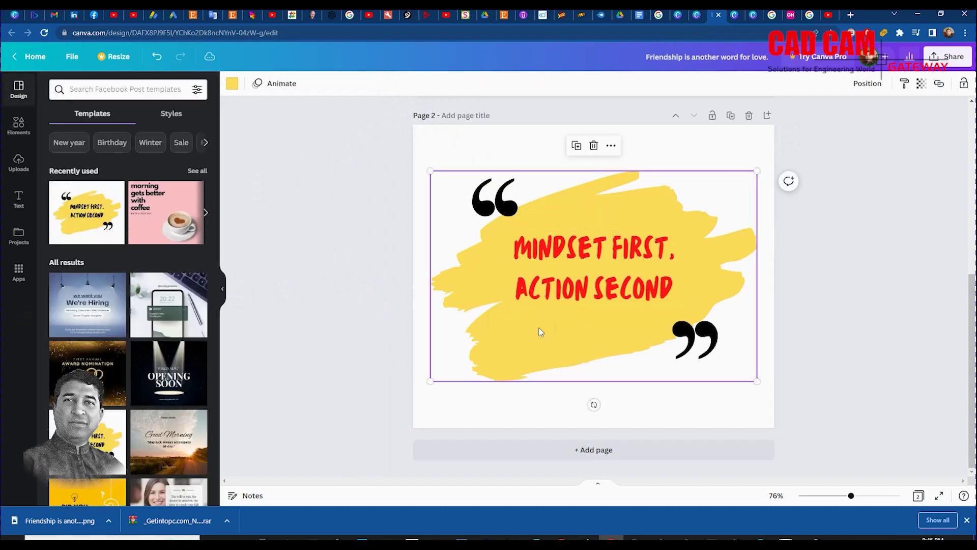
click(232, 83)
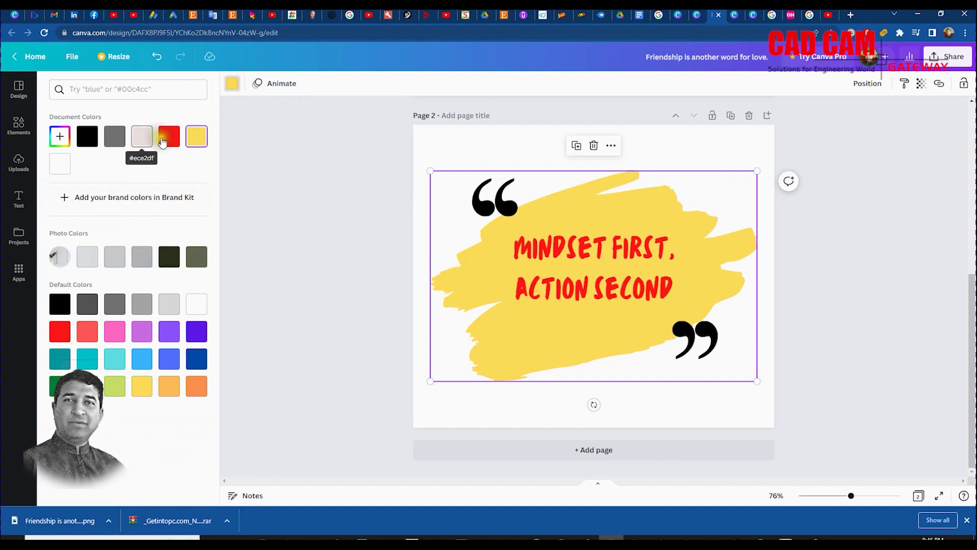
click(172, 305)
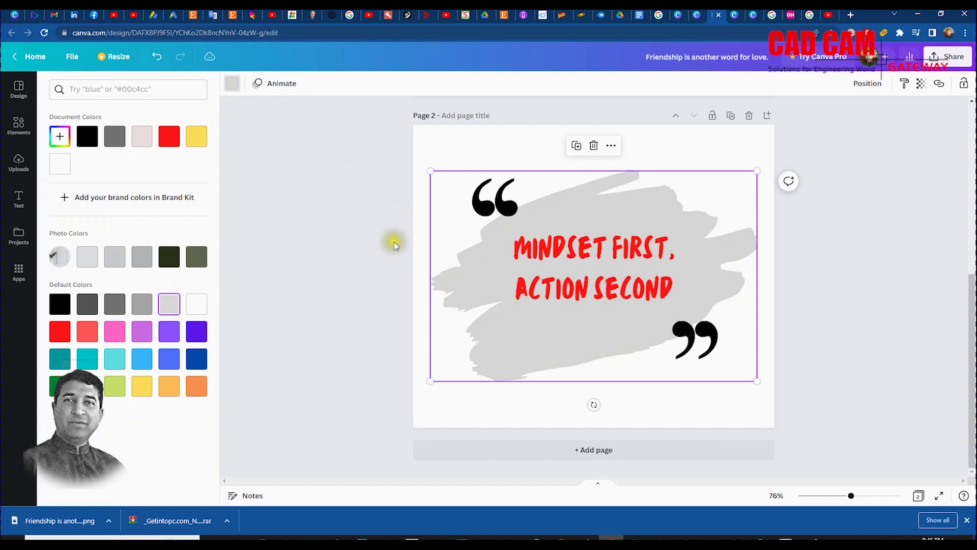
Step: Recolor both the opening and closing quotation marks together to the document's dark gray, and deselect them
click(482, 213)
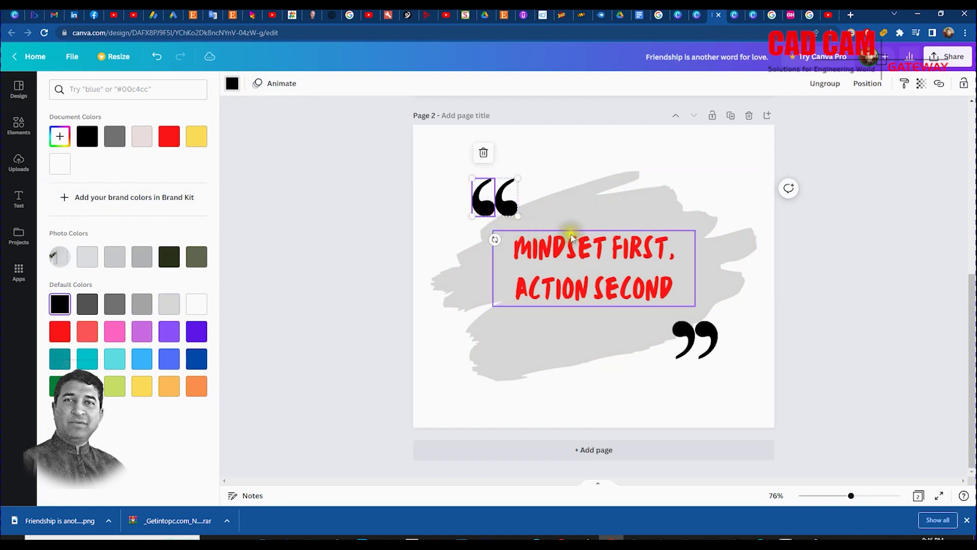
shift+click(713, 339)
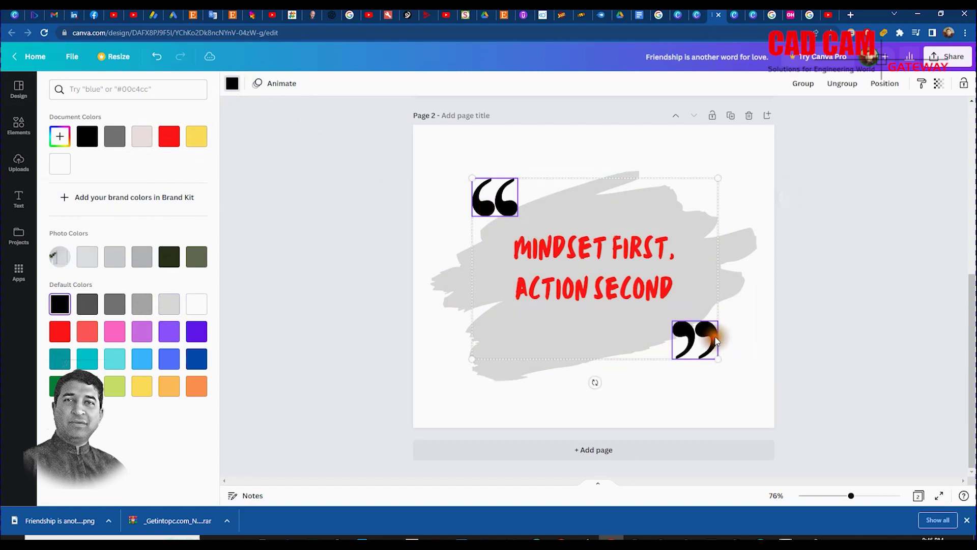
click(232, 83)
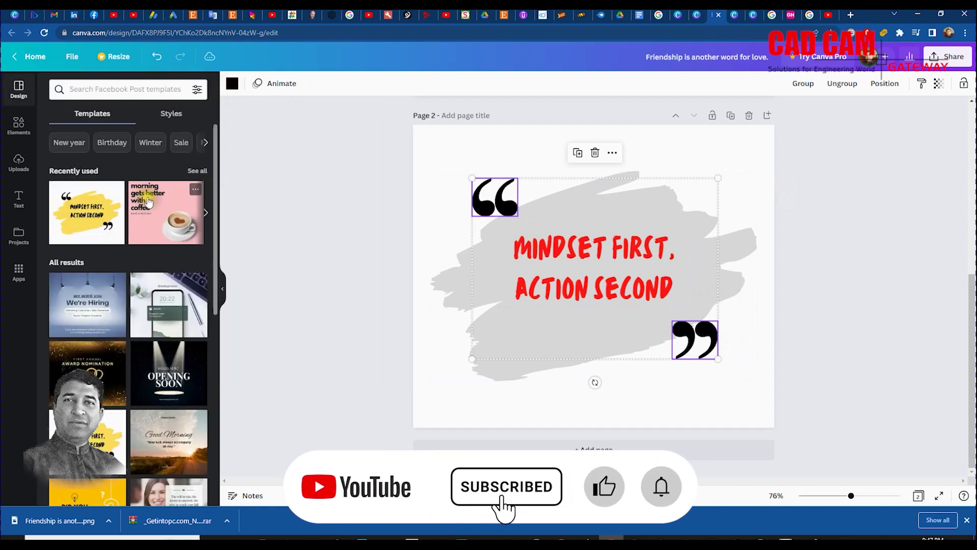
click(233, 83)
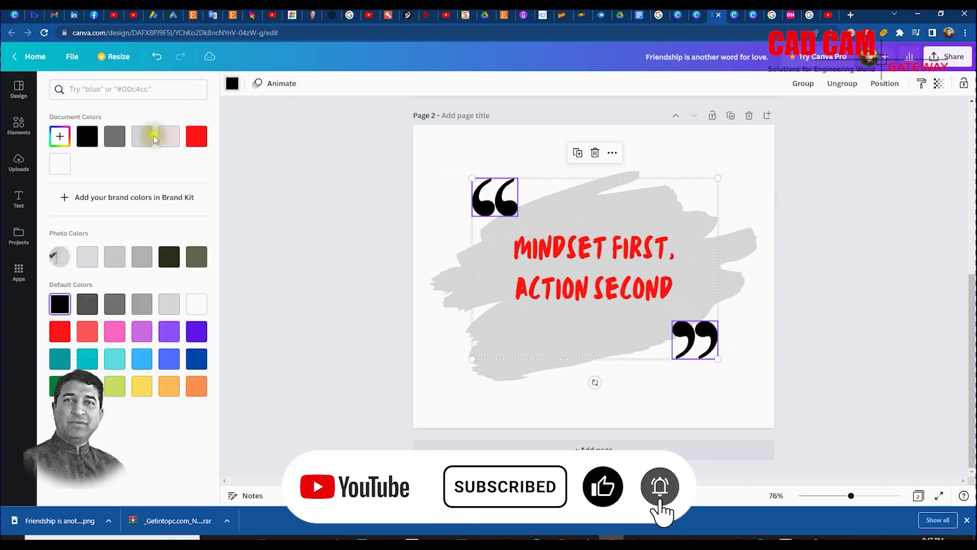
click(113, 137)
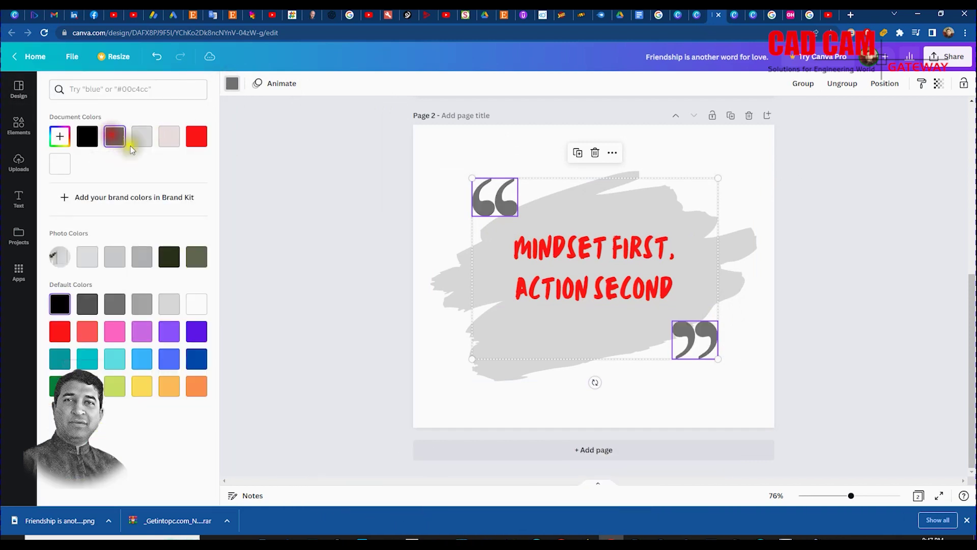
click(295, 195)
click(298, 214)
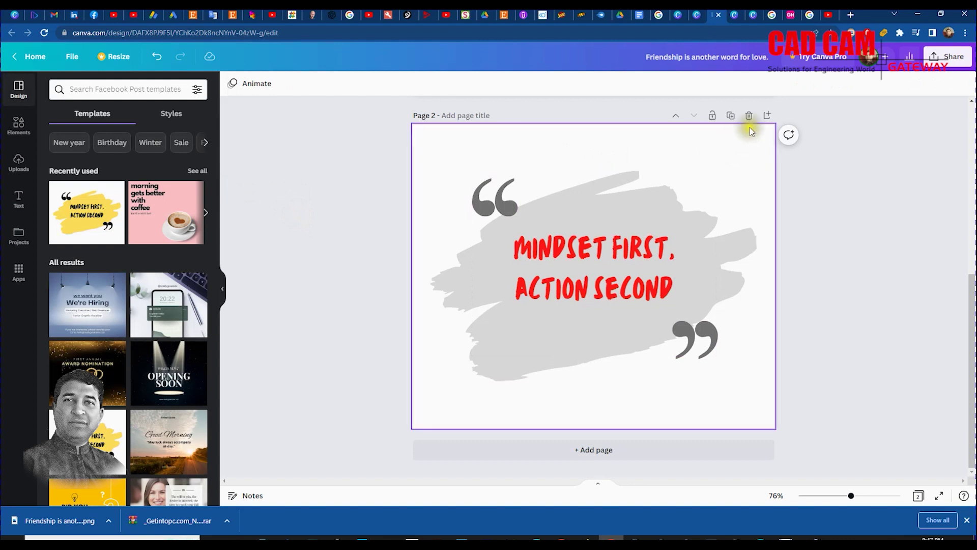
Step: Download only page 2 of the design as a PNG, leaving page 1 out of the page selection
click(948, 57)
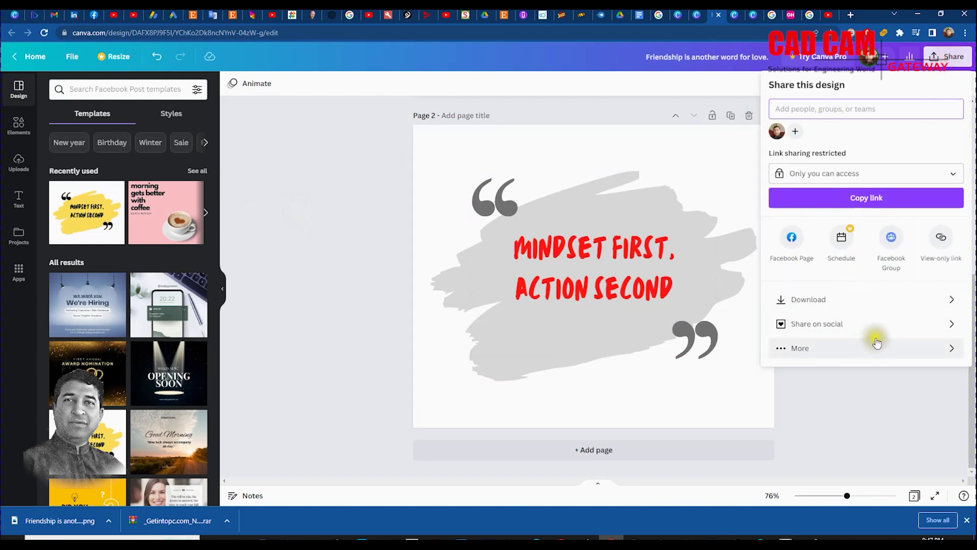
click(885, 300)
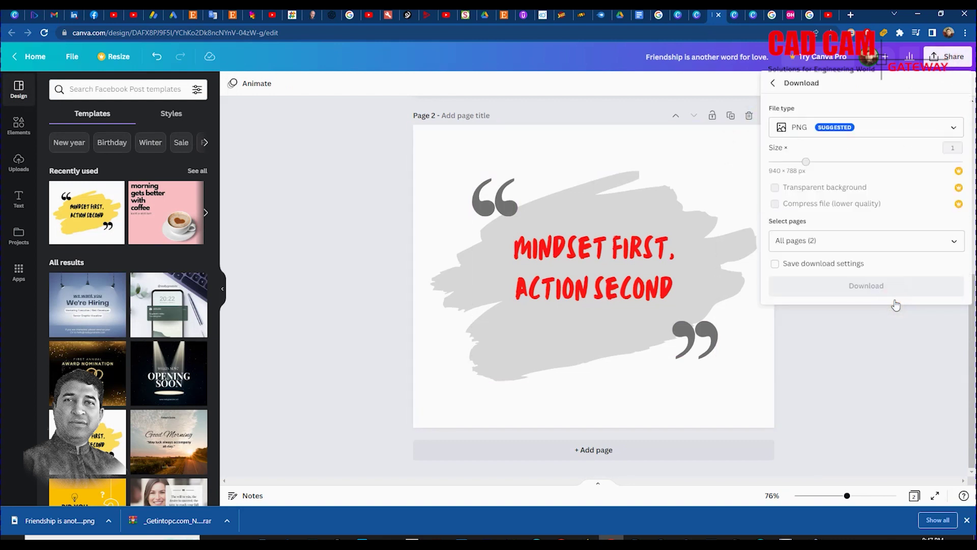
click(959, 243)
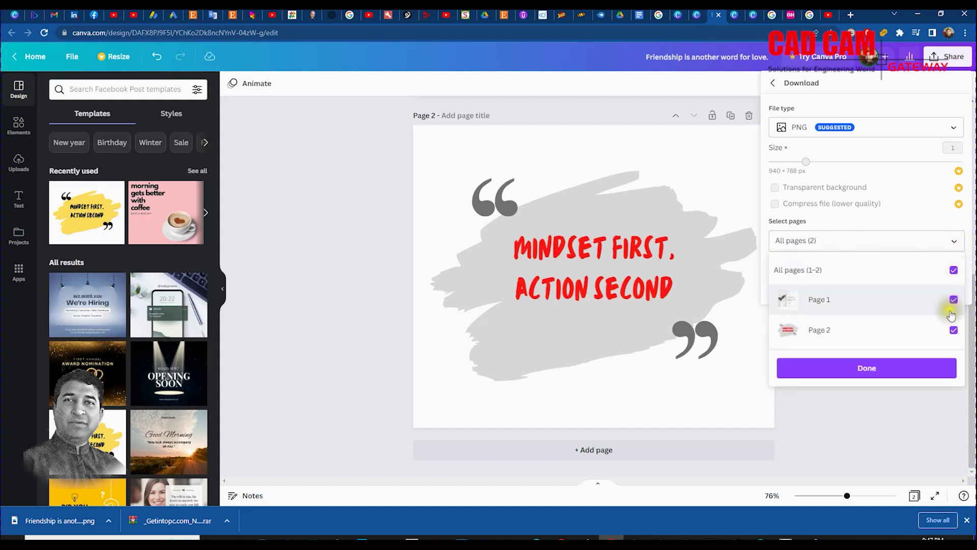
click(953, 271)
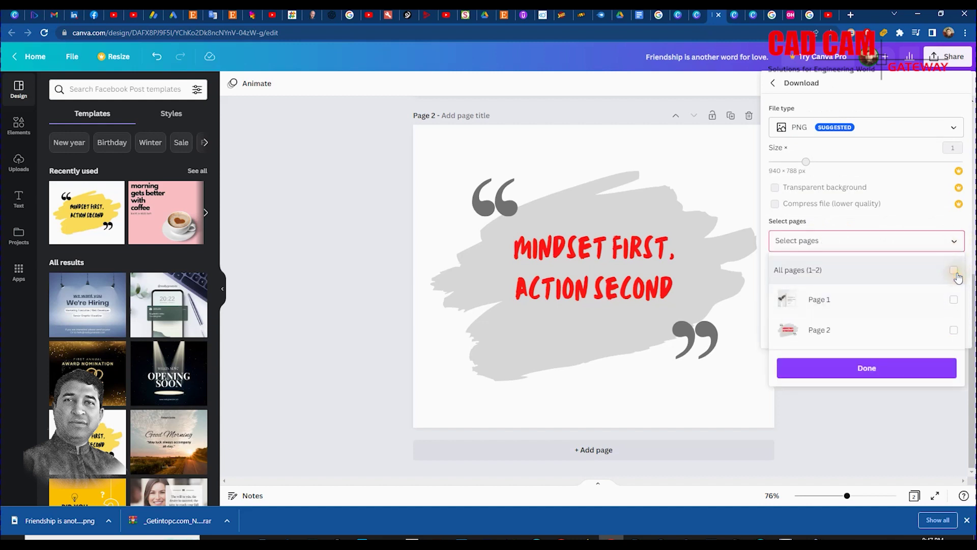
click(954, 330)
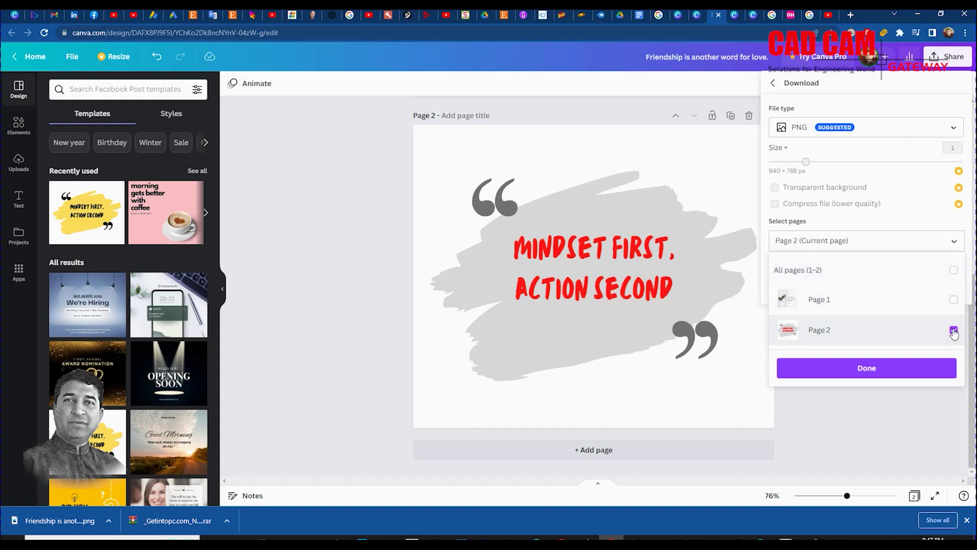
click(889, 371)
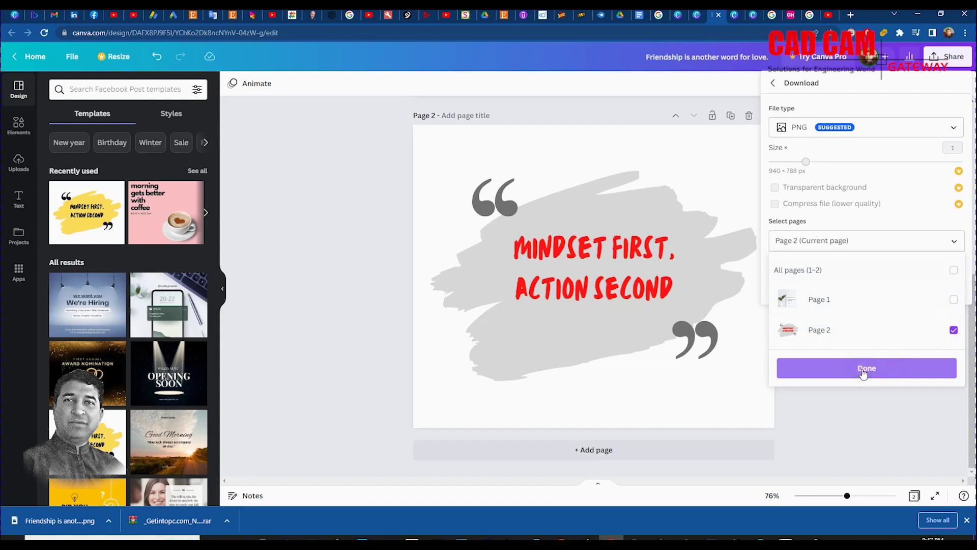
click(864, 372)
click(865, 286)
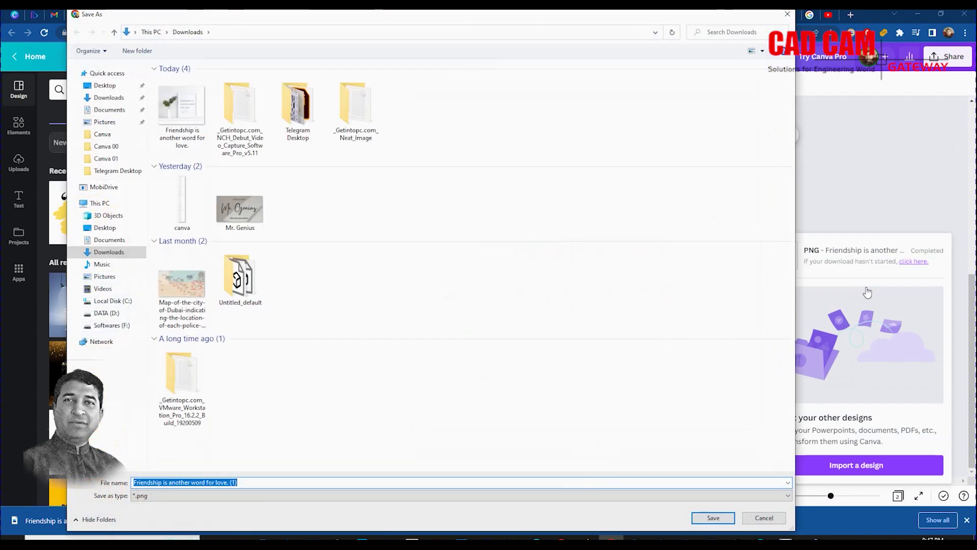
Step: Save the PNG in the Downloads folder as "Friendship is another word for love", without the trailing period
click(208, 142)
click(248, 482)
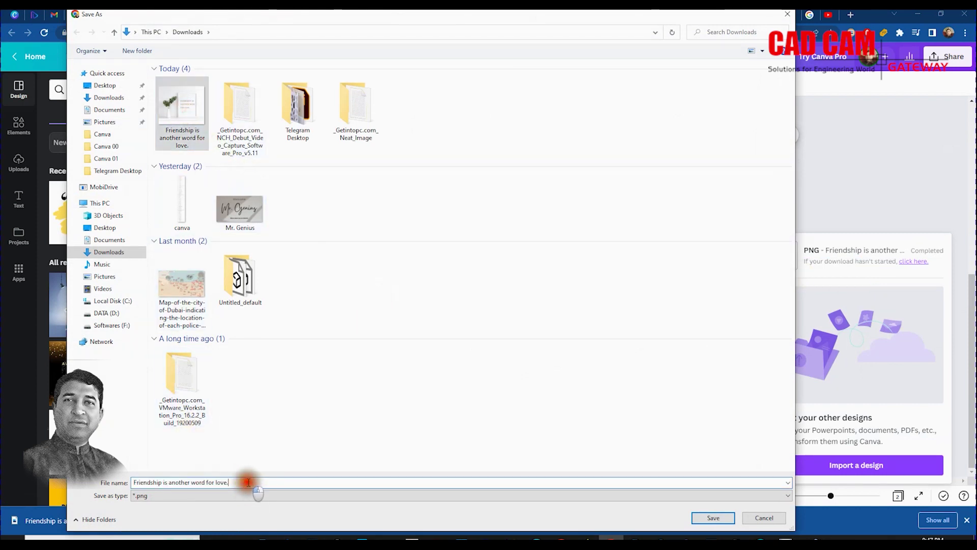
key(BackSpace)
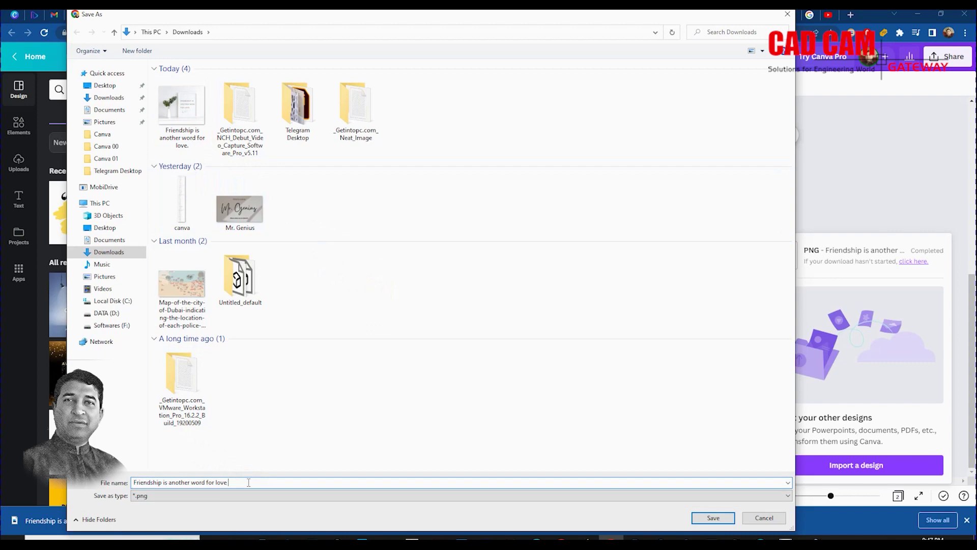
key(Return)
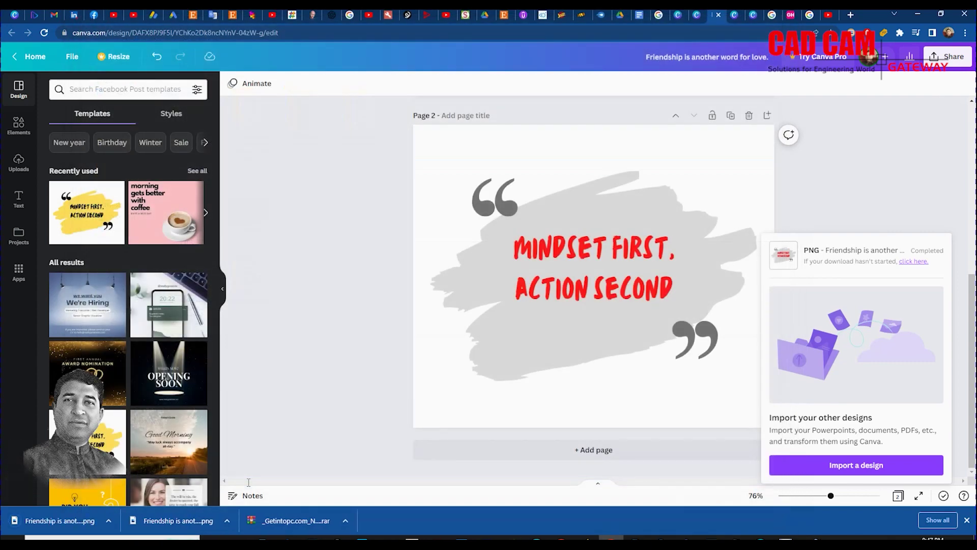